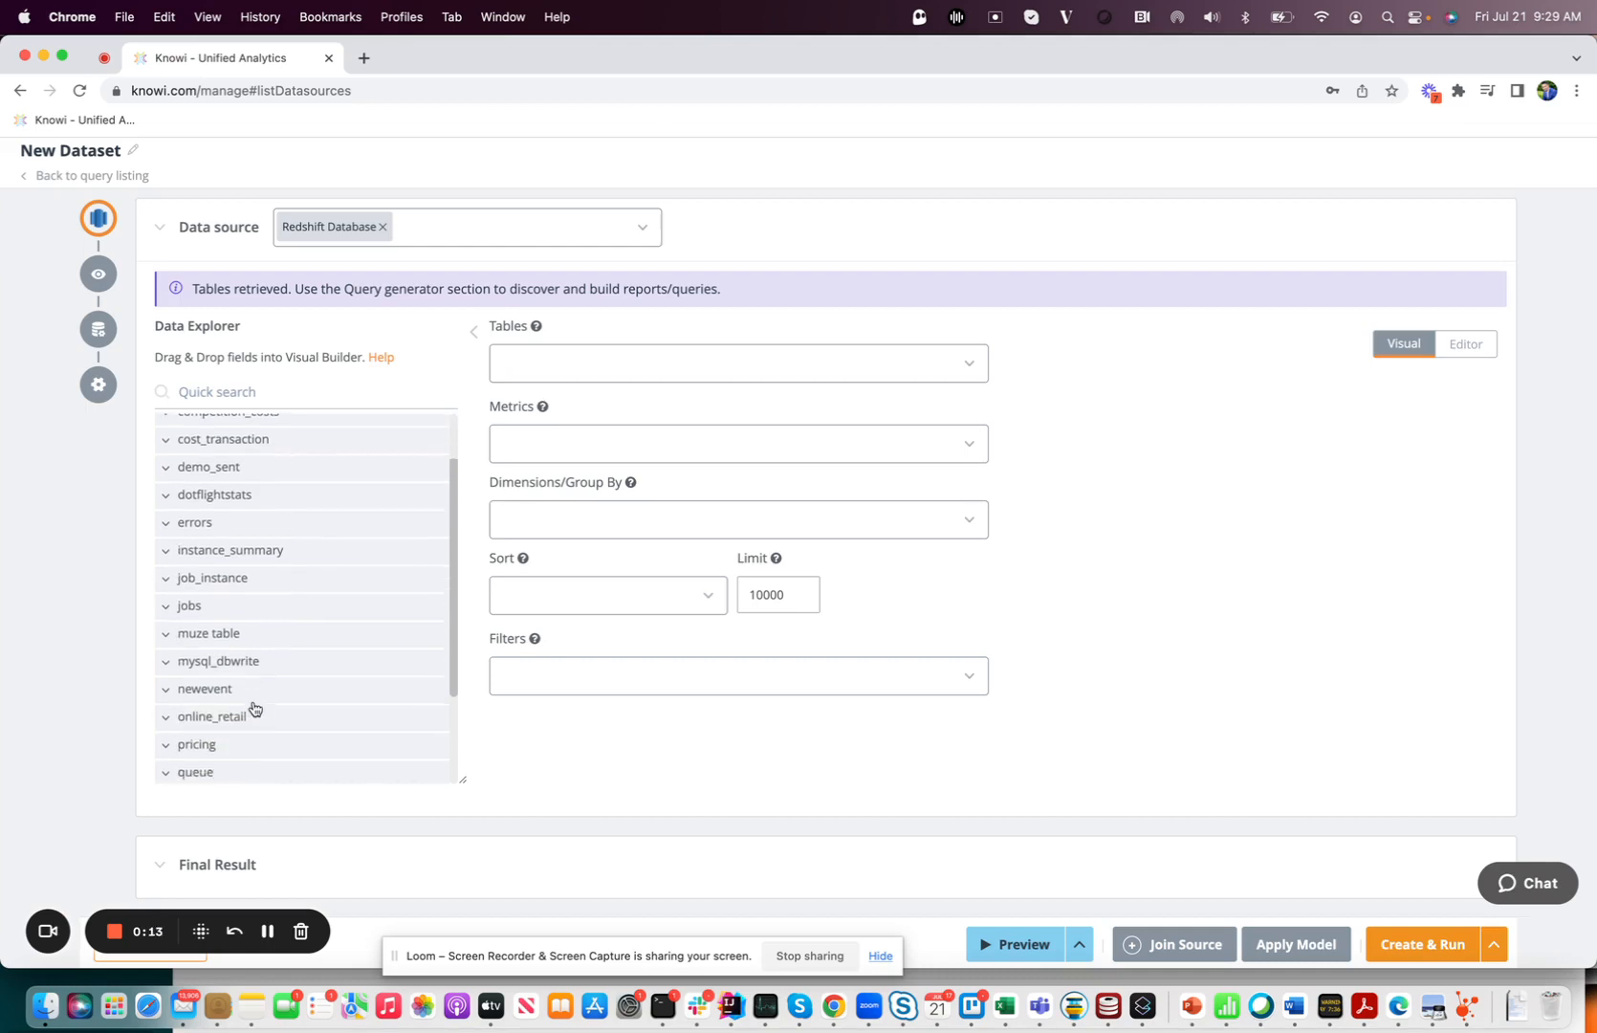
Step: Add the demo_sent table to the Redshift query, show the query in the code editor and view the AI CodeGen options
drag(229, 467, 598, 363)
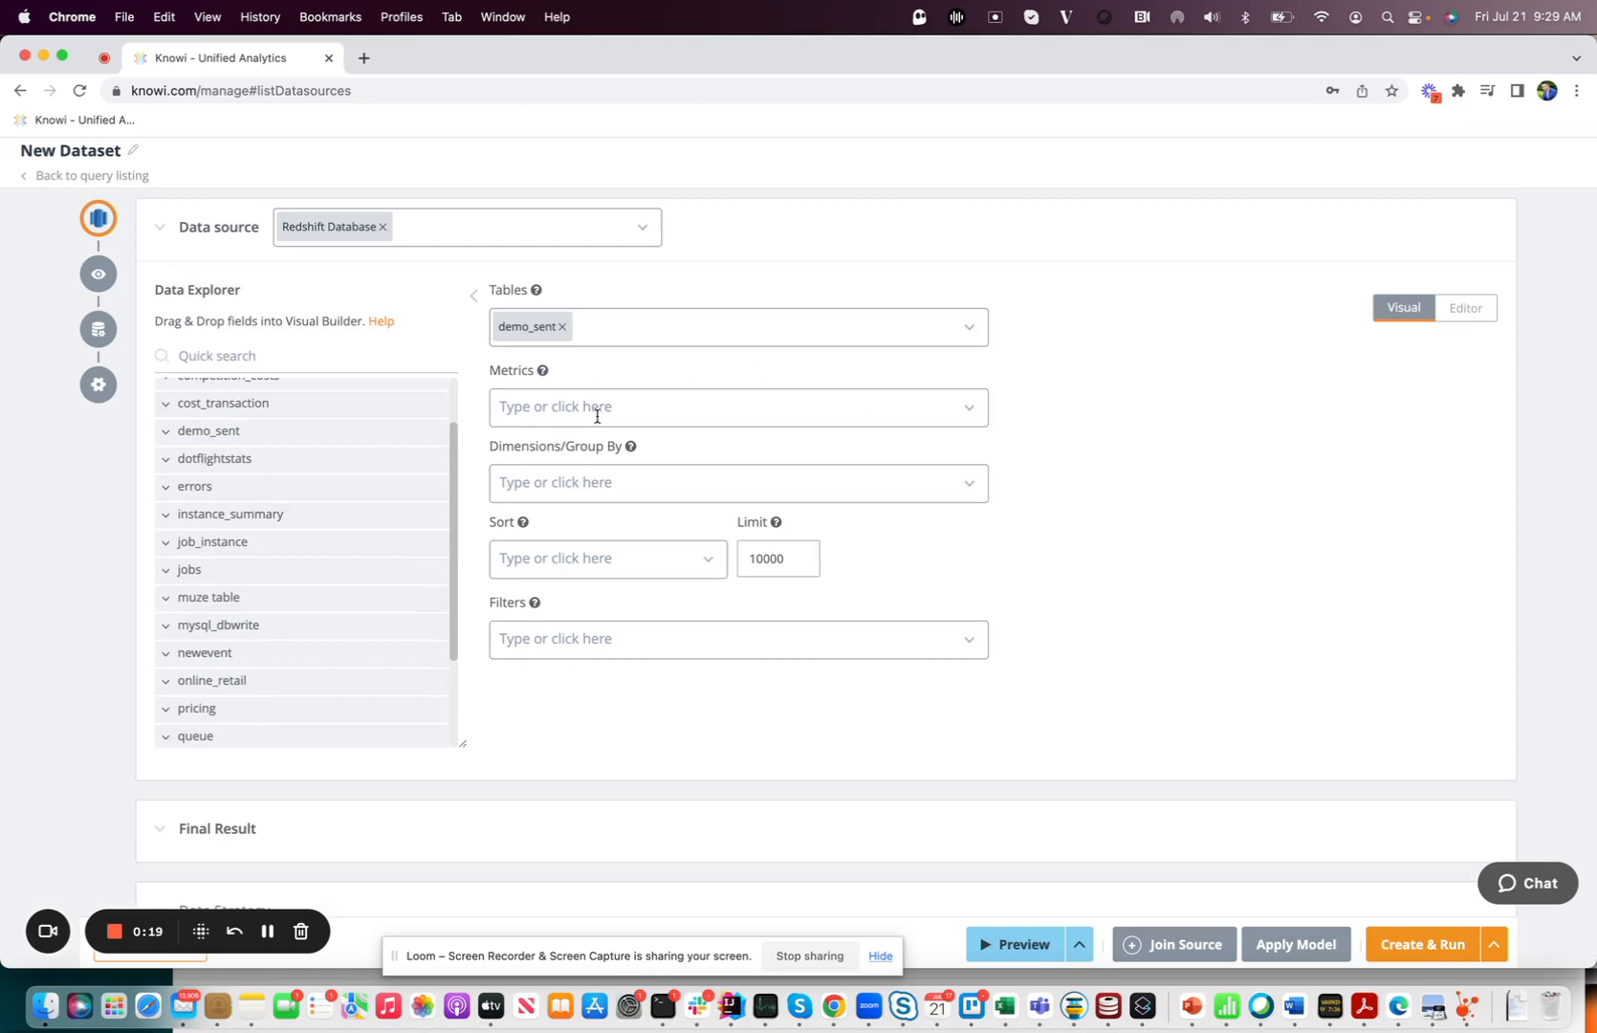
click(1490, 307)
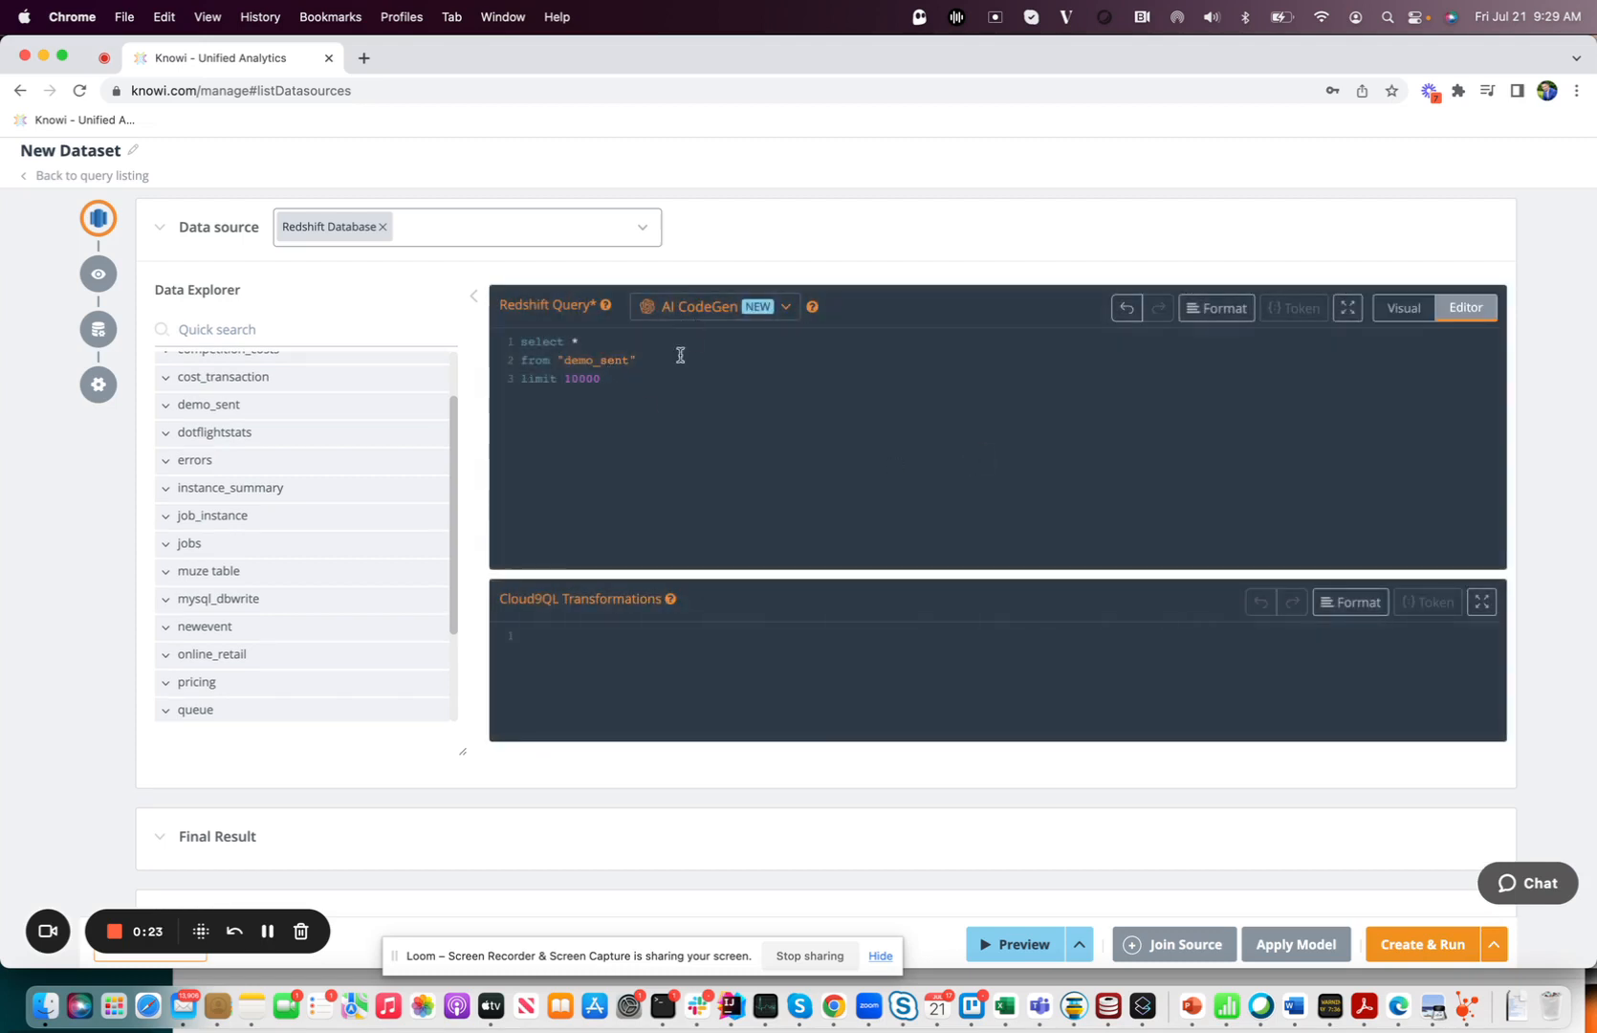
click(720, 313)
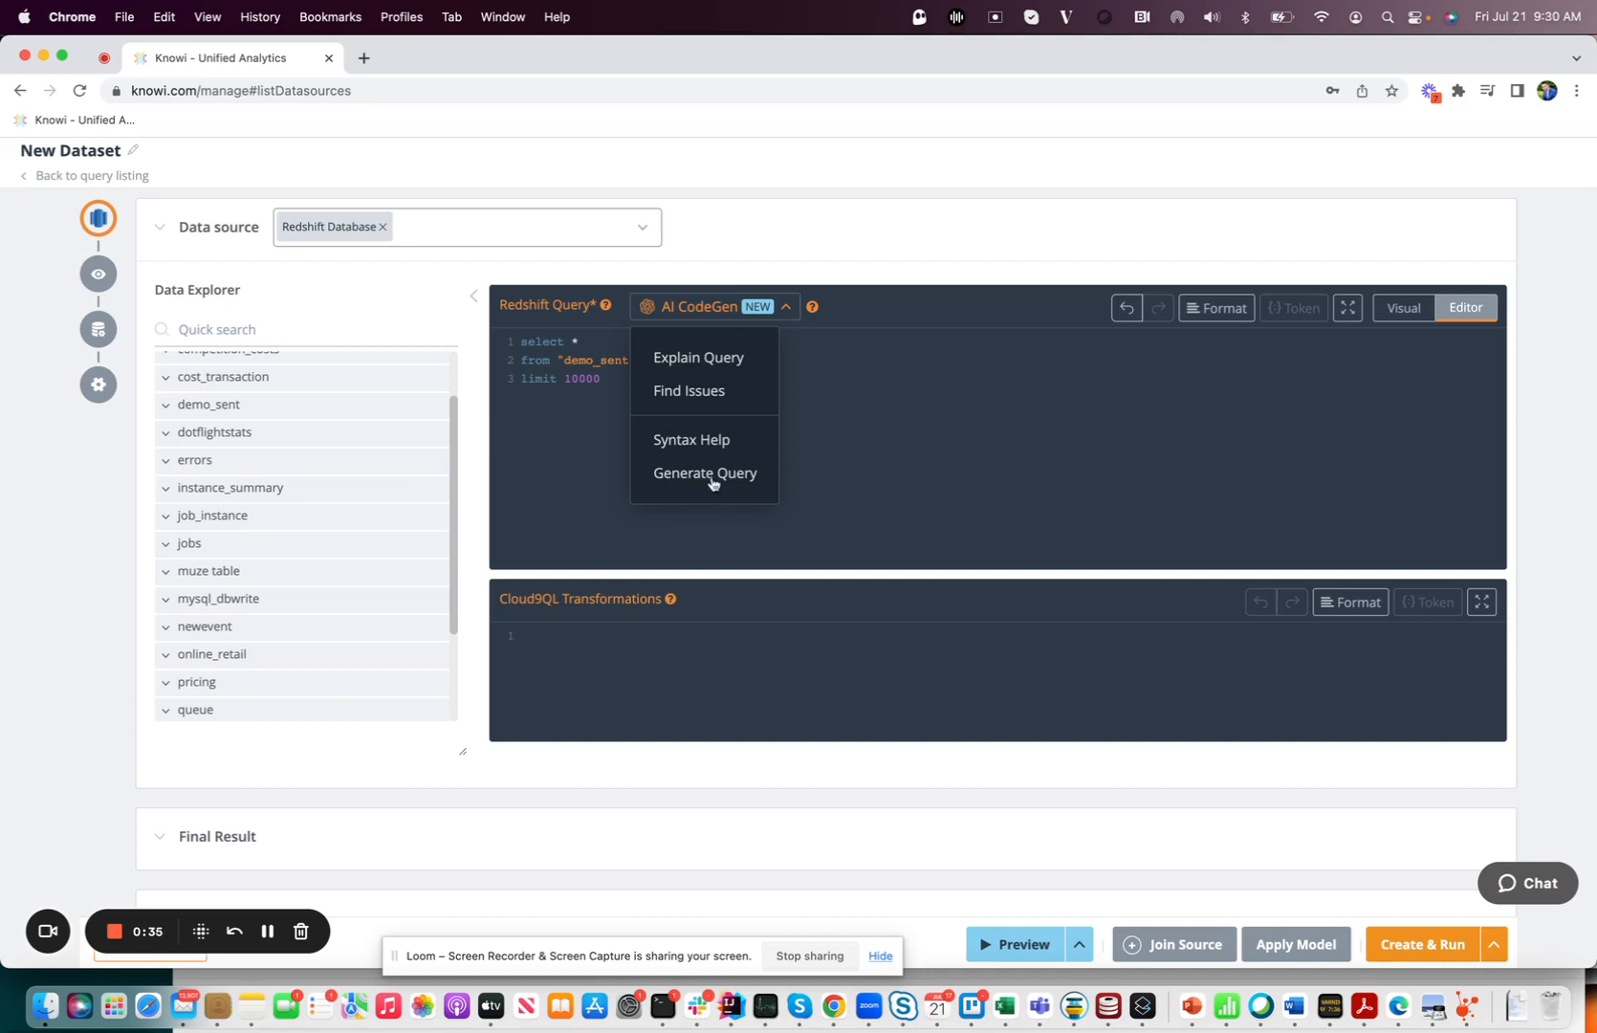
click(808, 417)
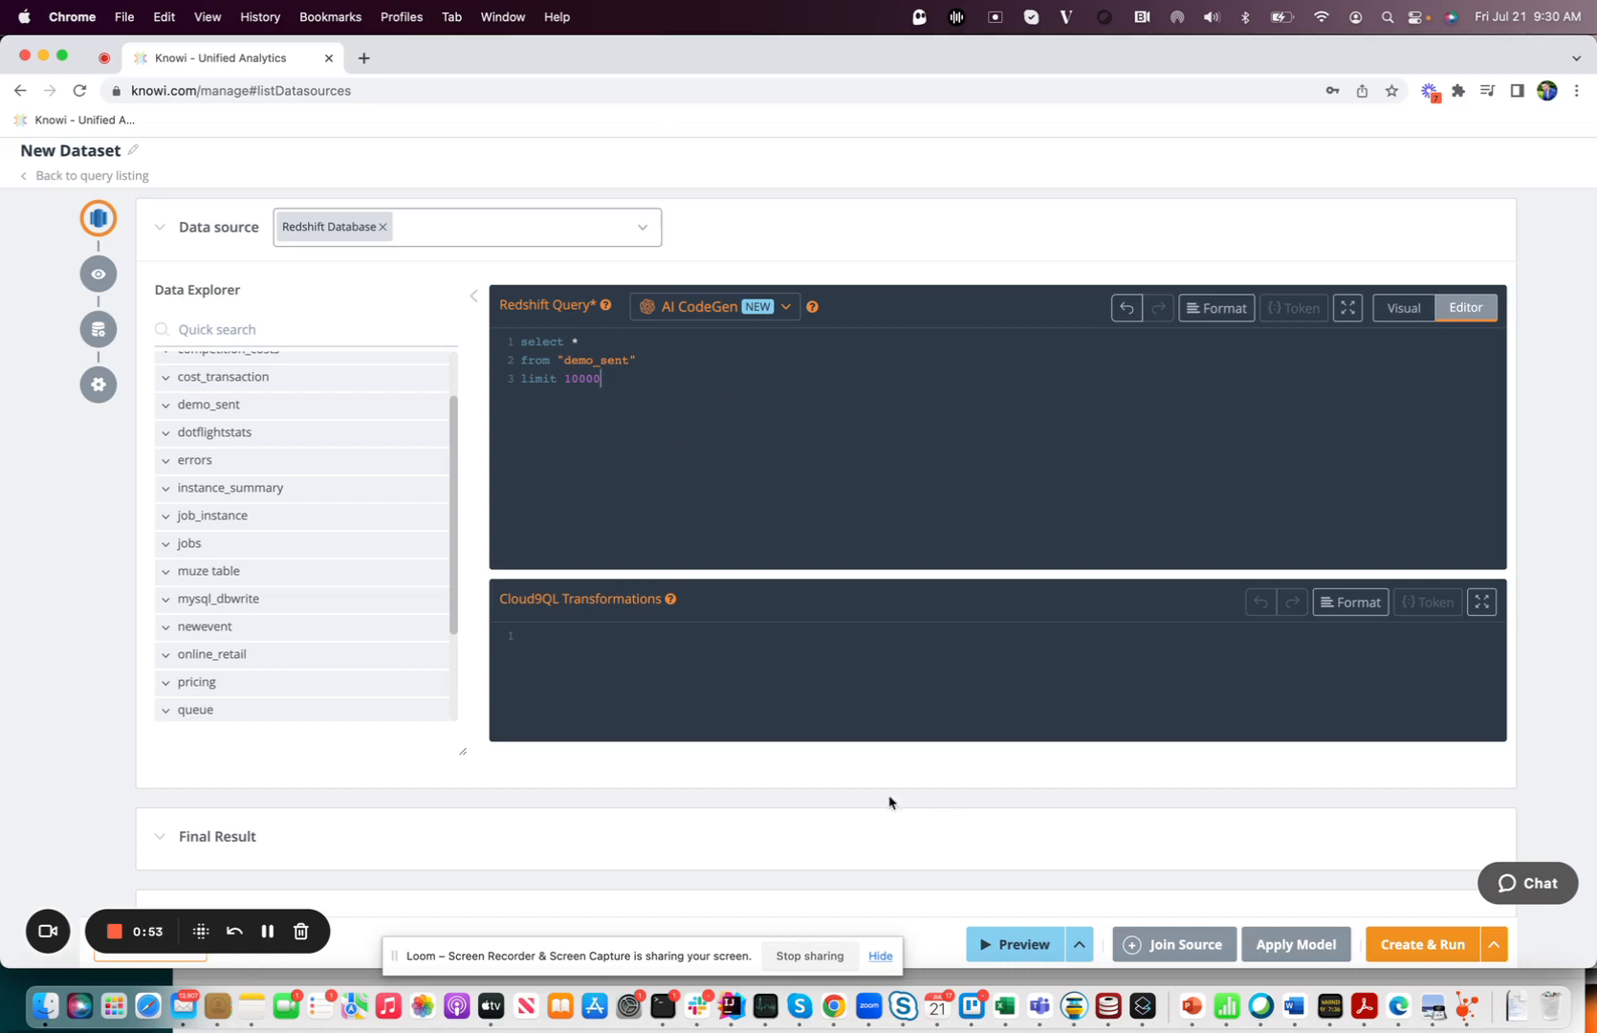
Step: Join a second data source to the dataset, choosing MySQL Database and its customer table
click(1182, 945)
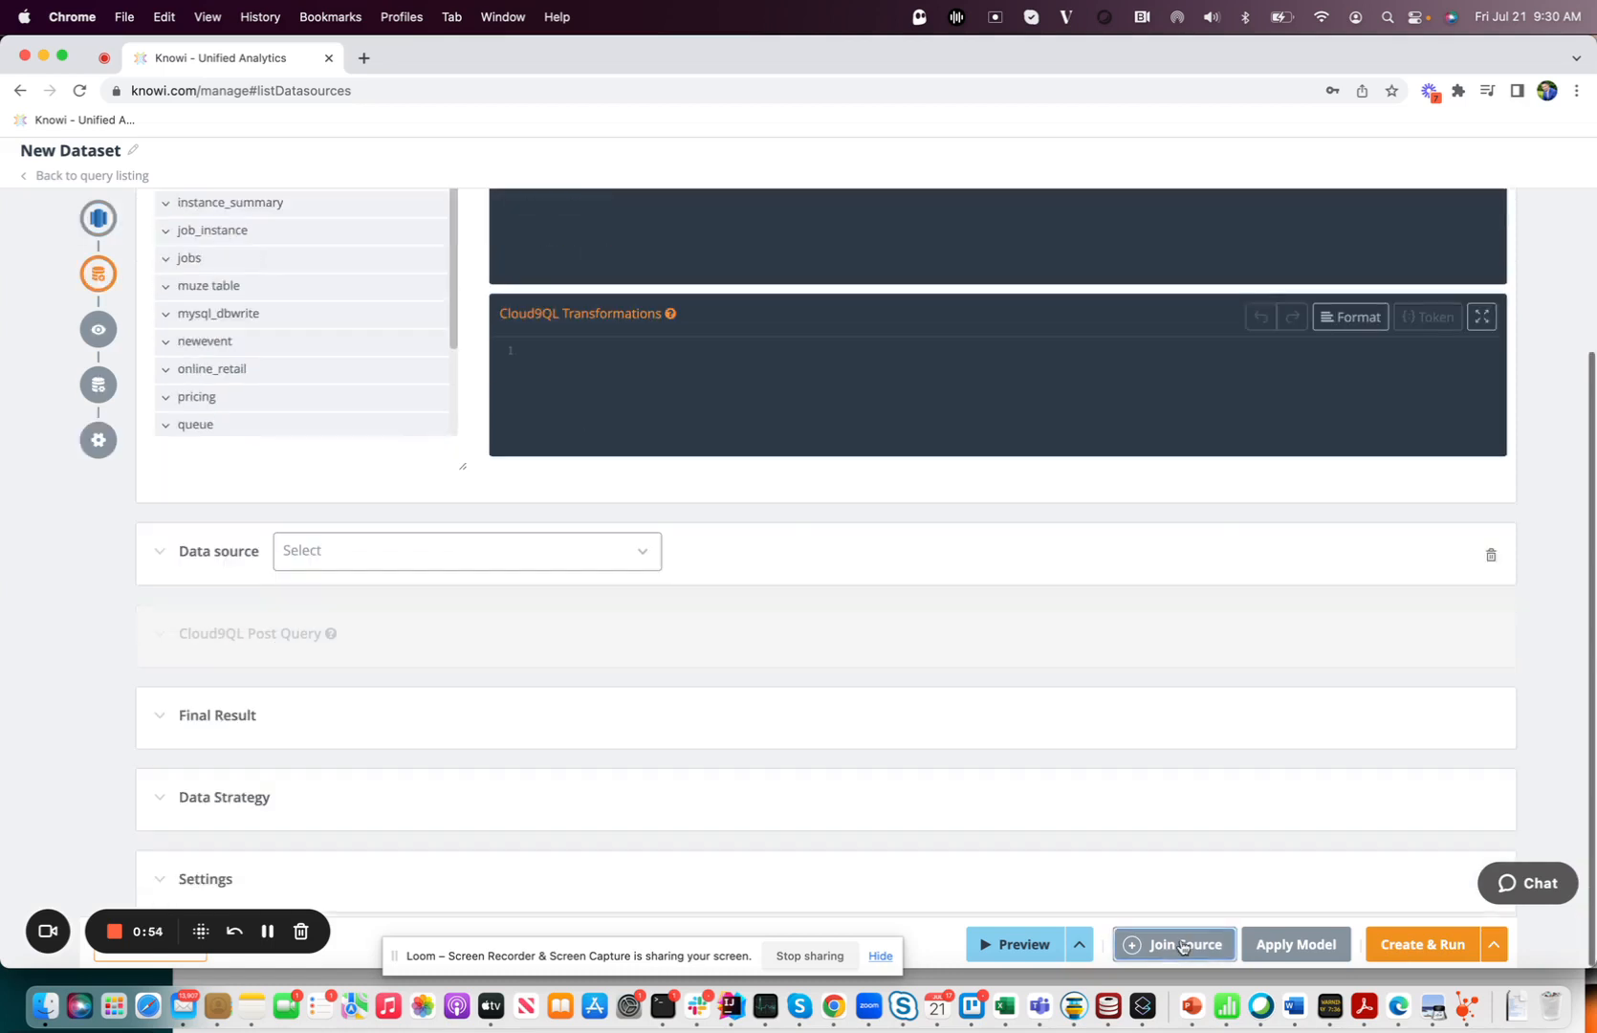
click(385, 547)
text(mys)
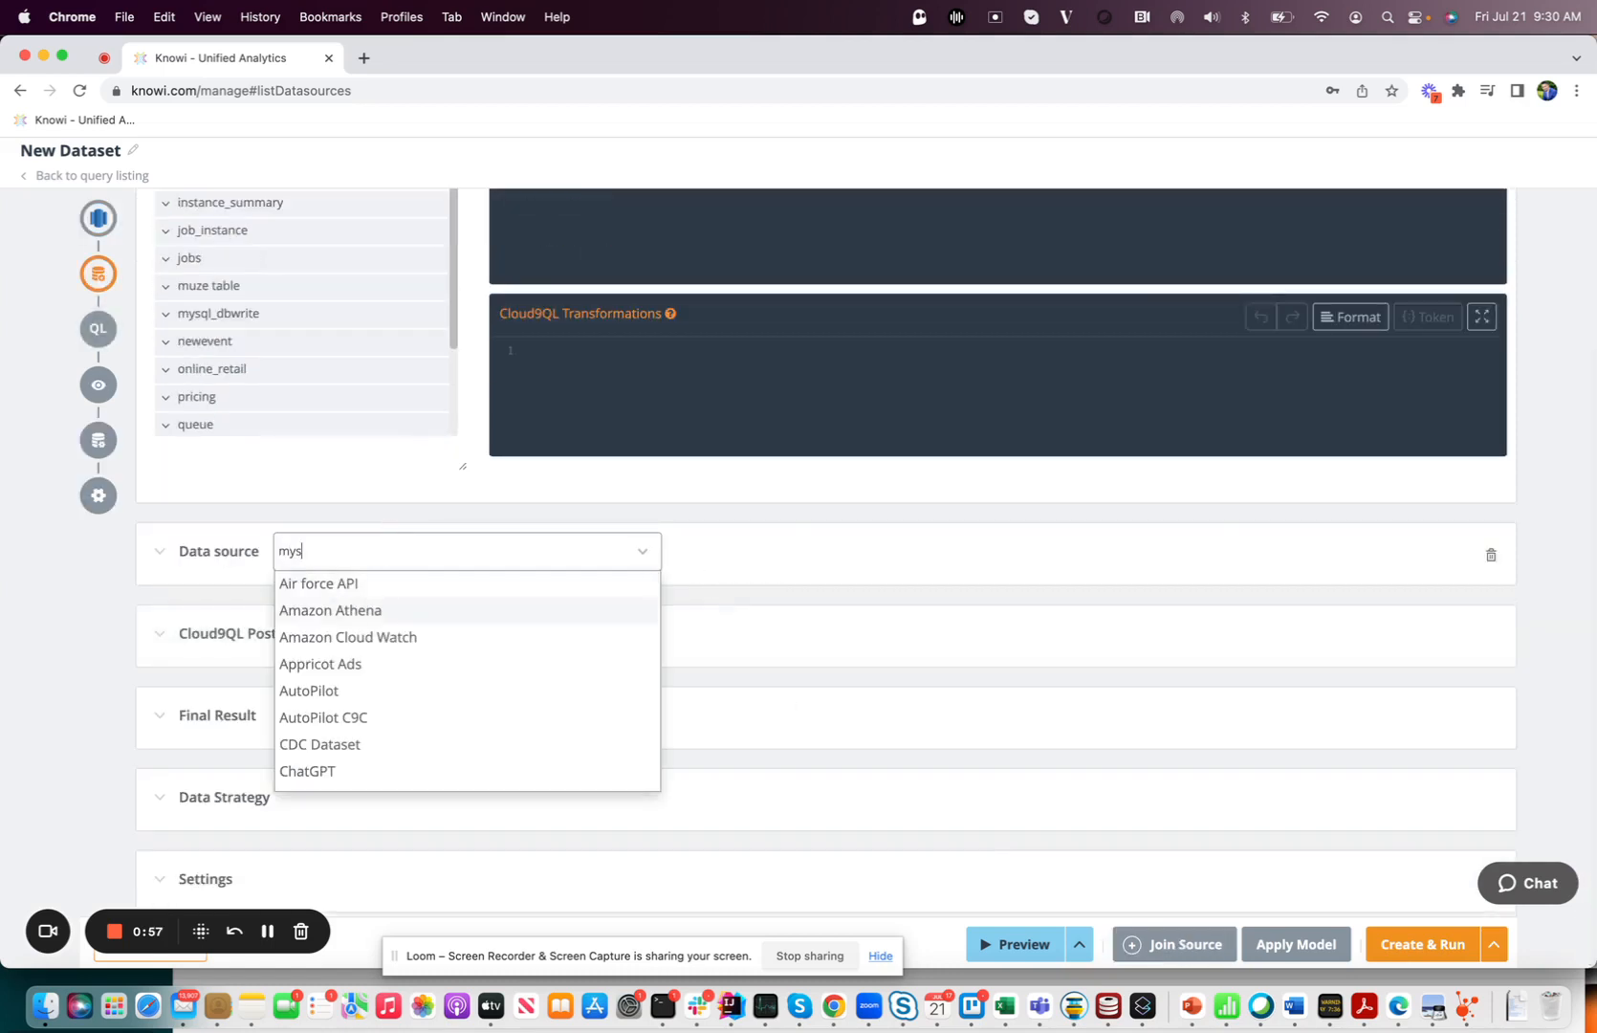
click(344, 593)
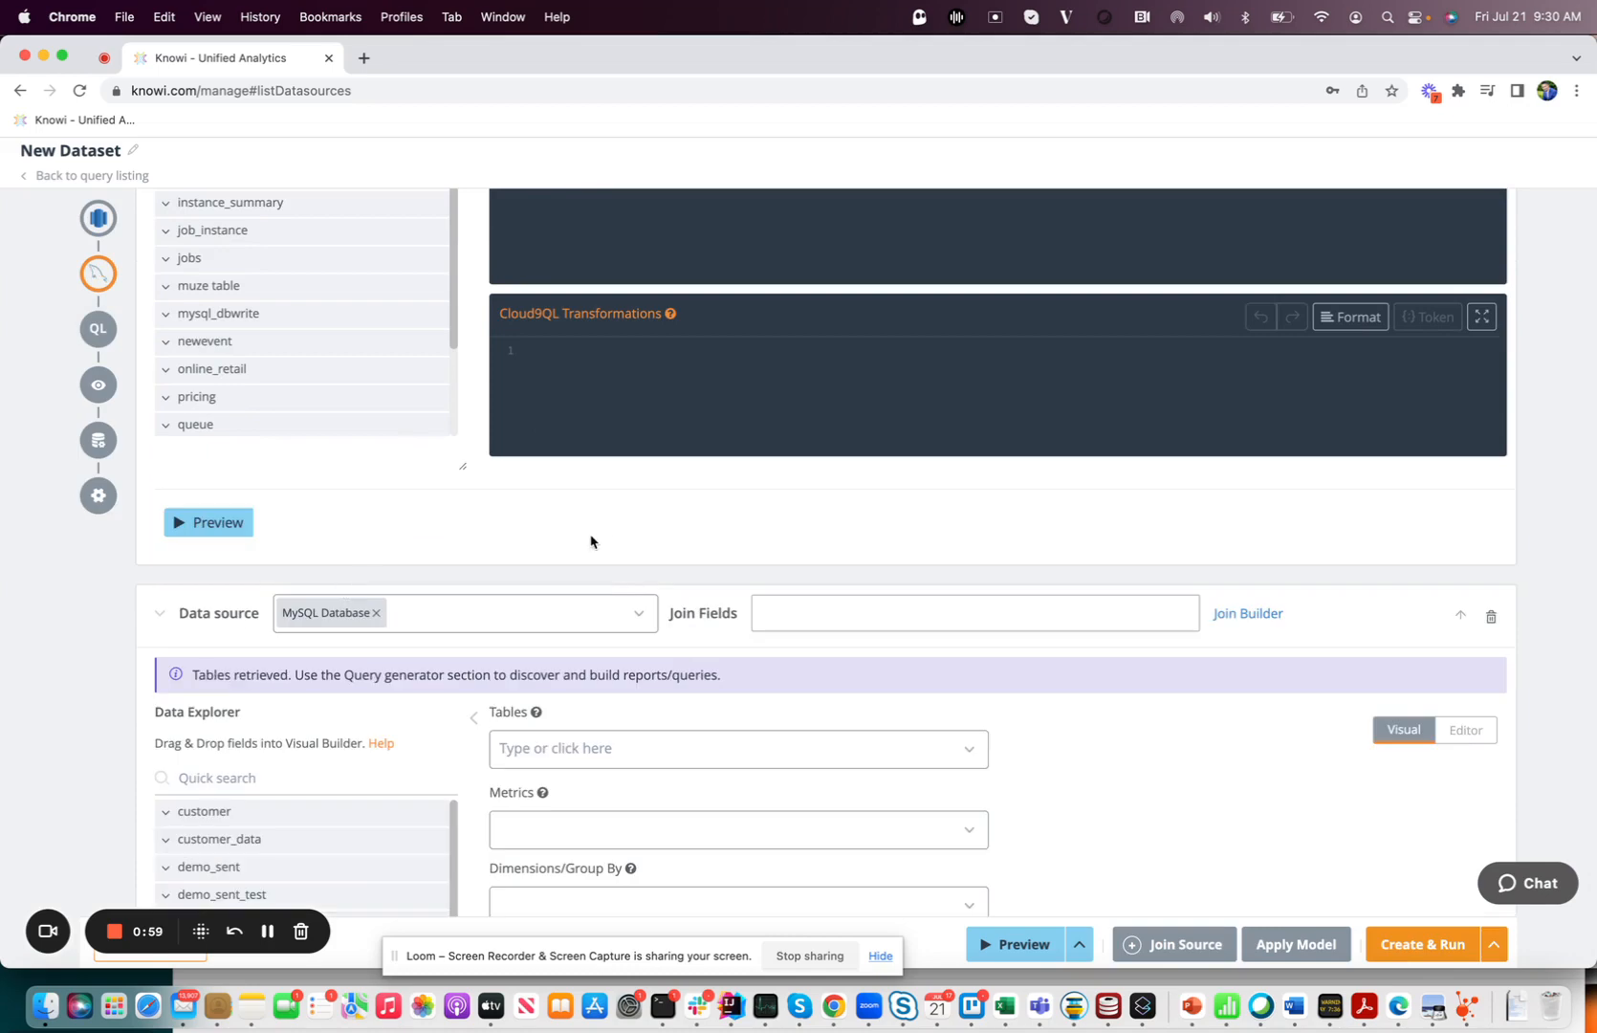
click(582, 745)
click(511, 781)
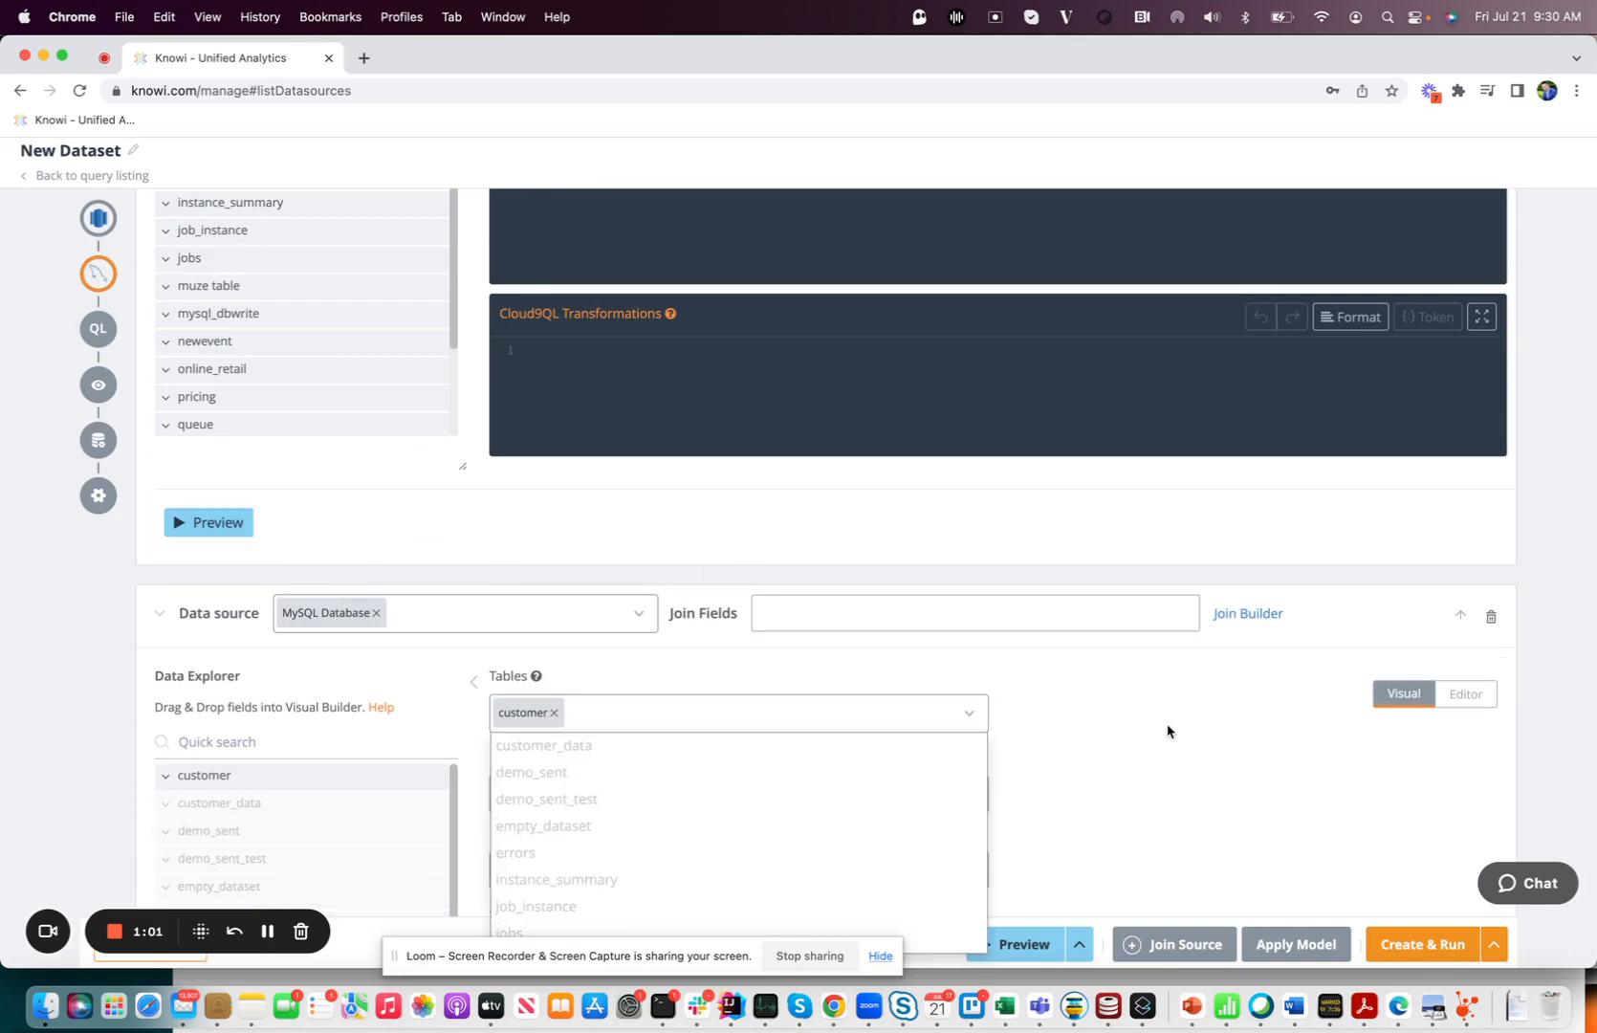
Step: Define an INNER JOIN between the two sources with customer as both left and right field, and save it
click(1248, 613)
click(499, 361)
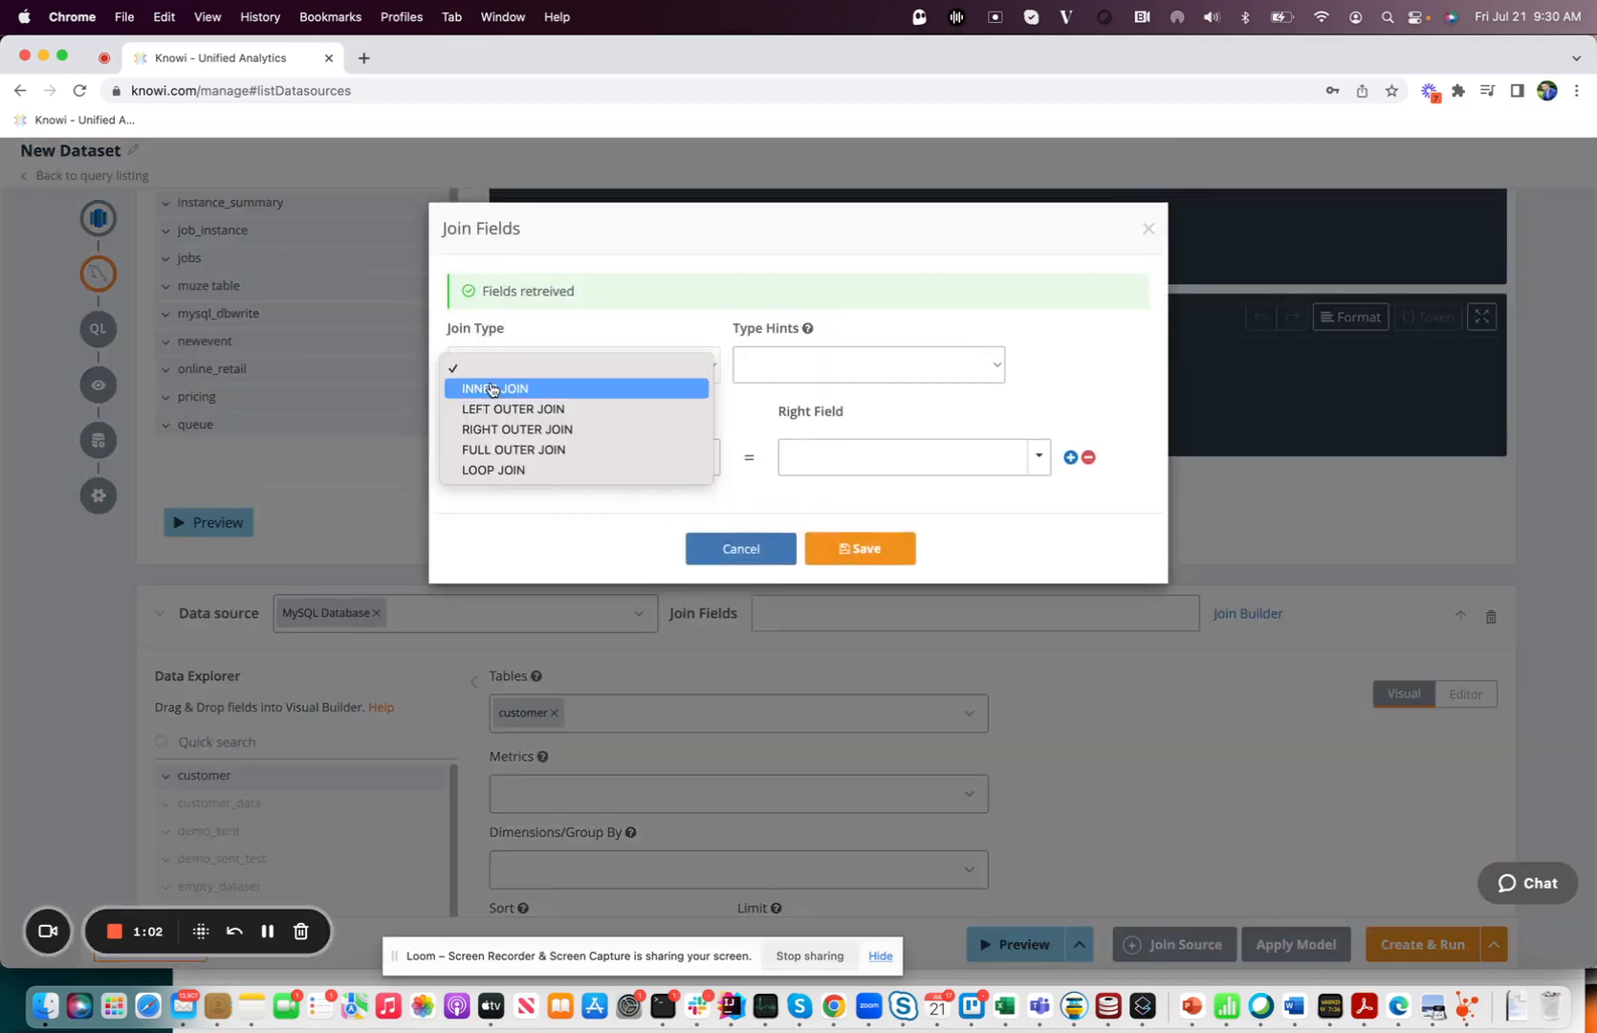
click(497, 389)
click(508, 454)
click(484, 624)
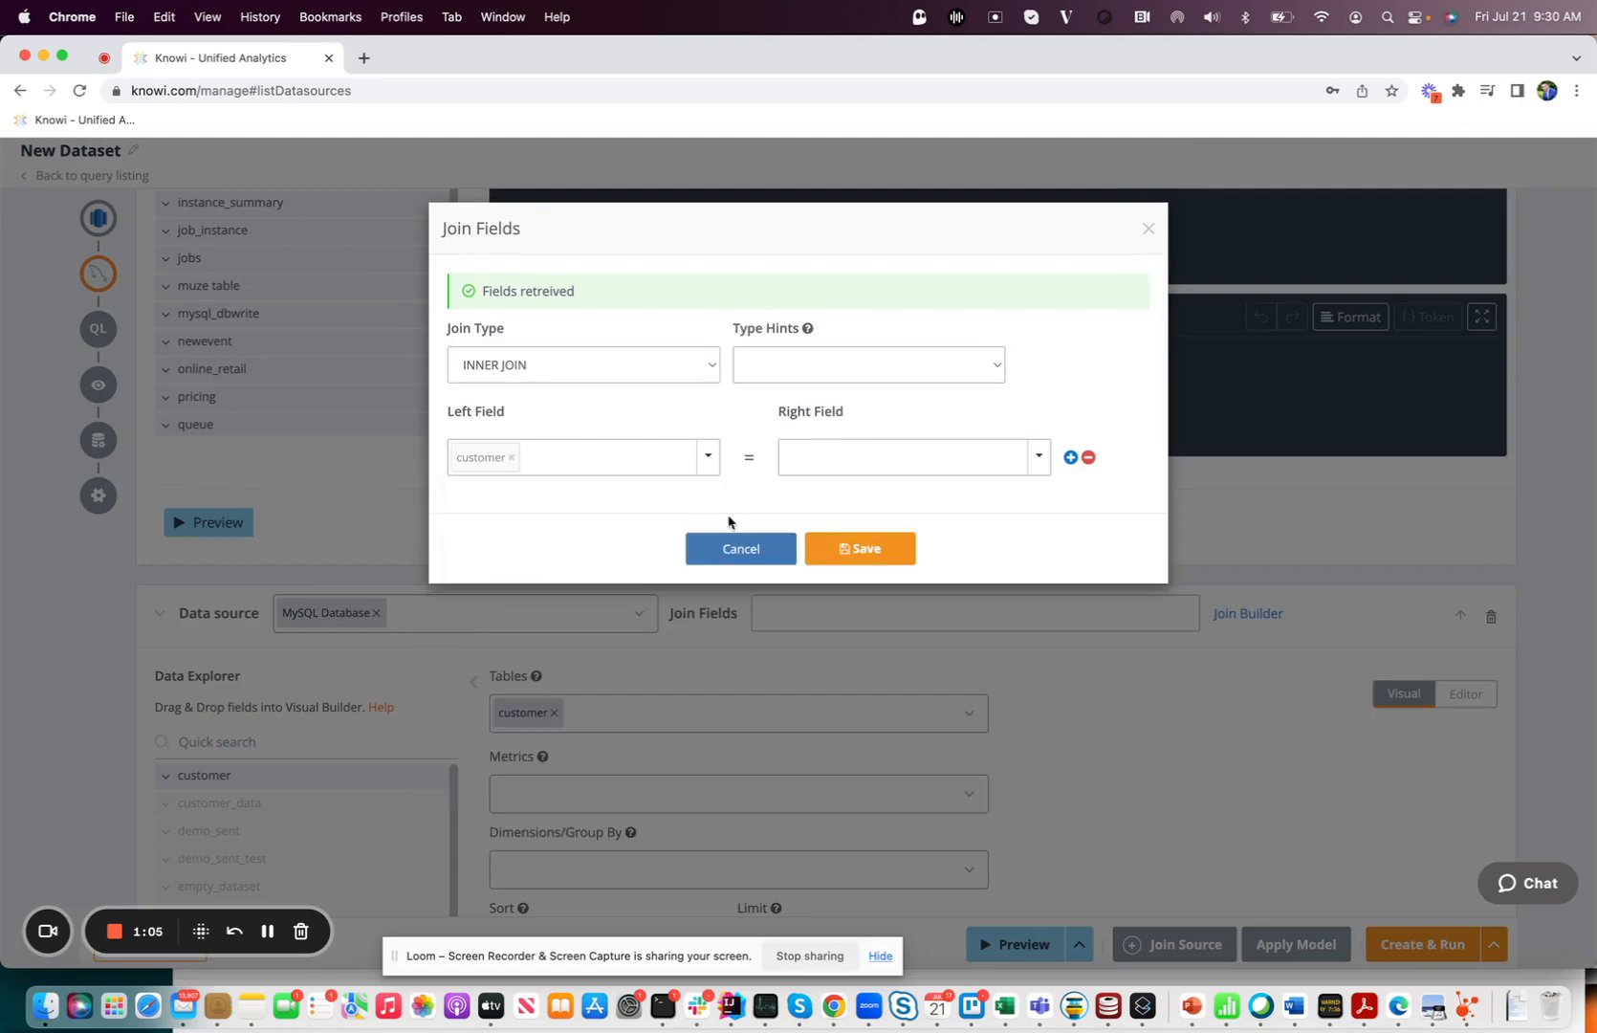
click(819, 456)
click(812, 541)
click(847, 541)
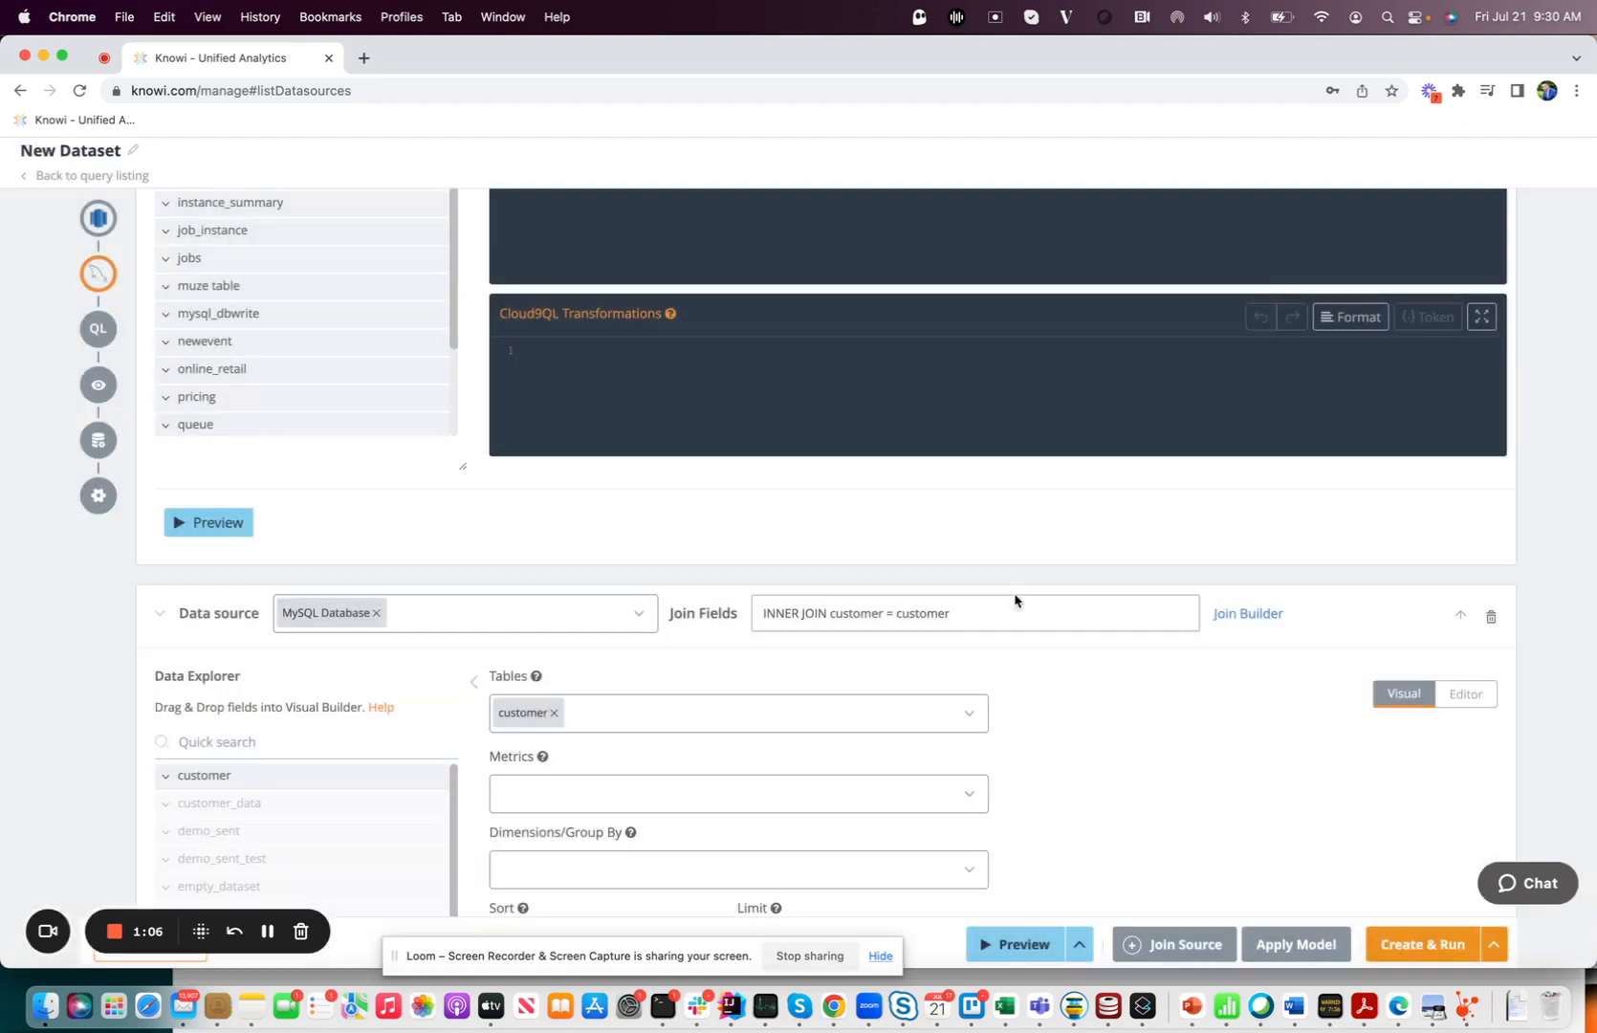
Step: Preview the joined data, review the source query and transformation sections, and collapse the final result
click(1017, 945)
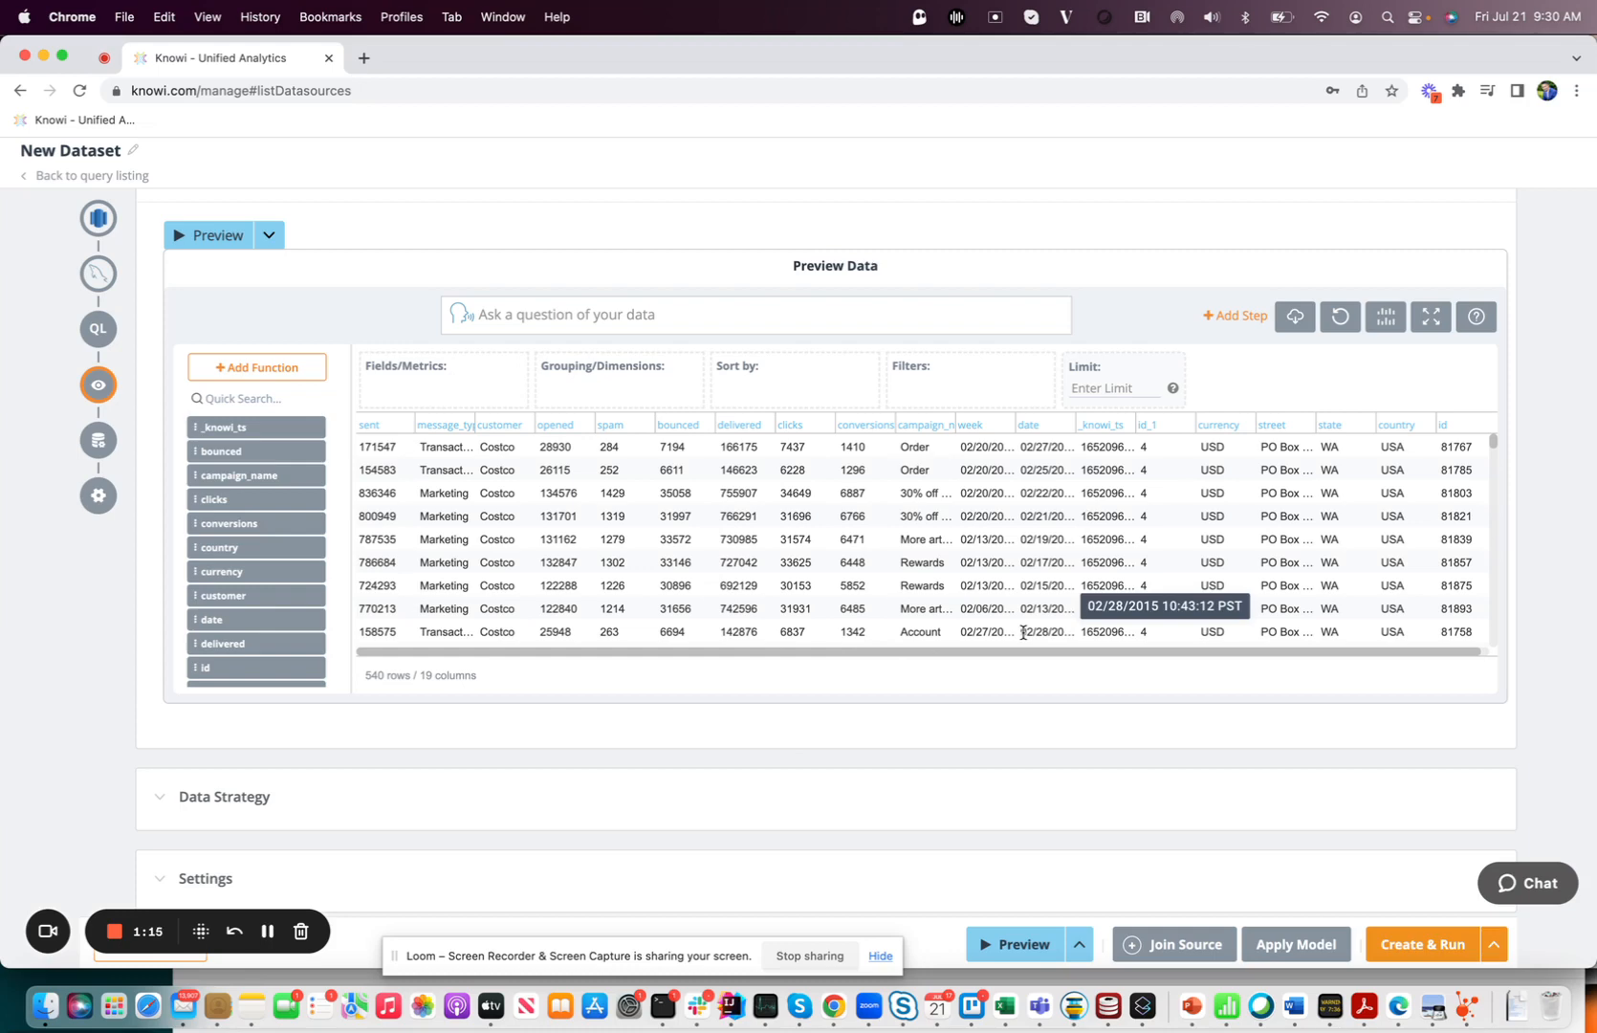
scroll(1022, 632, up, 10)
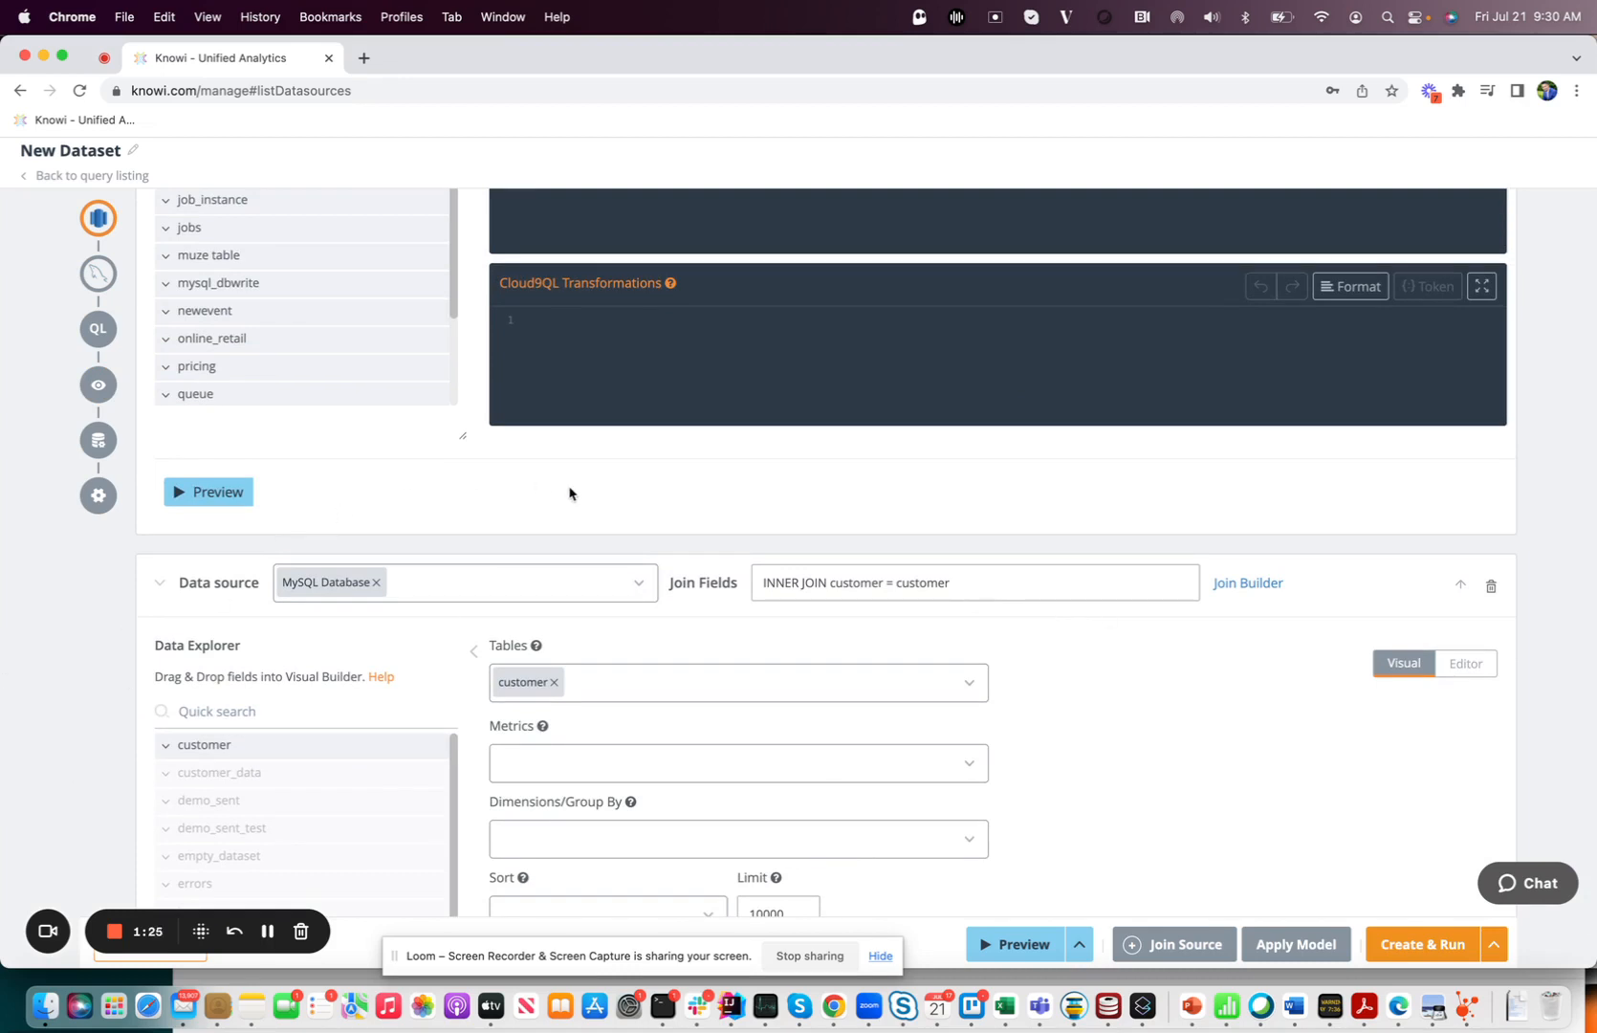
scroll(569, 493, up, 5)
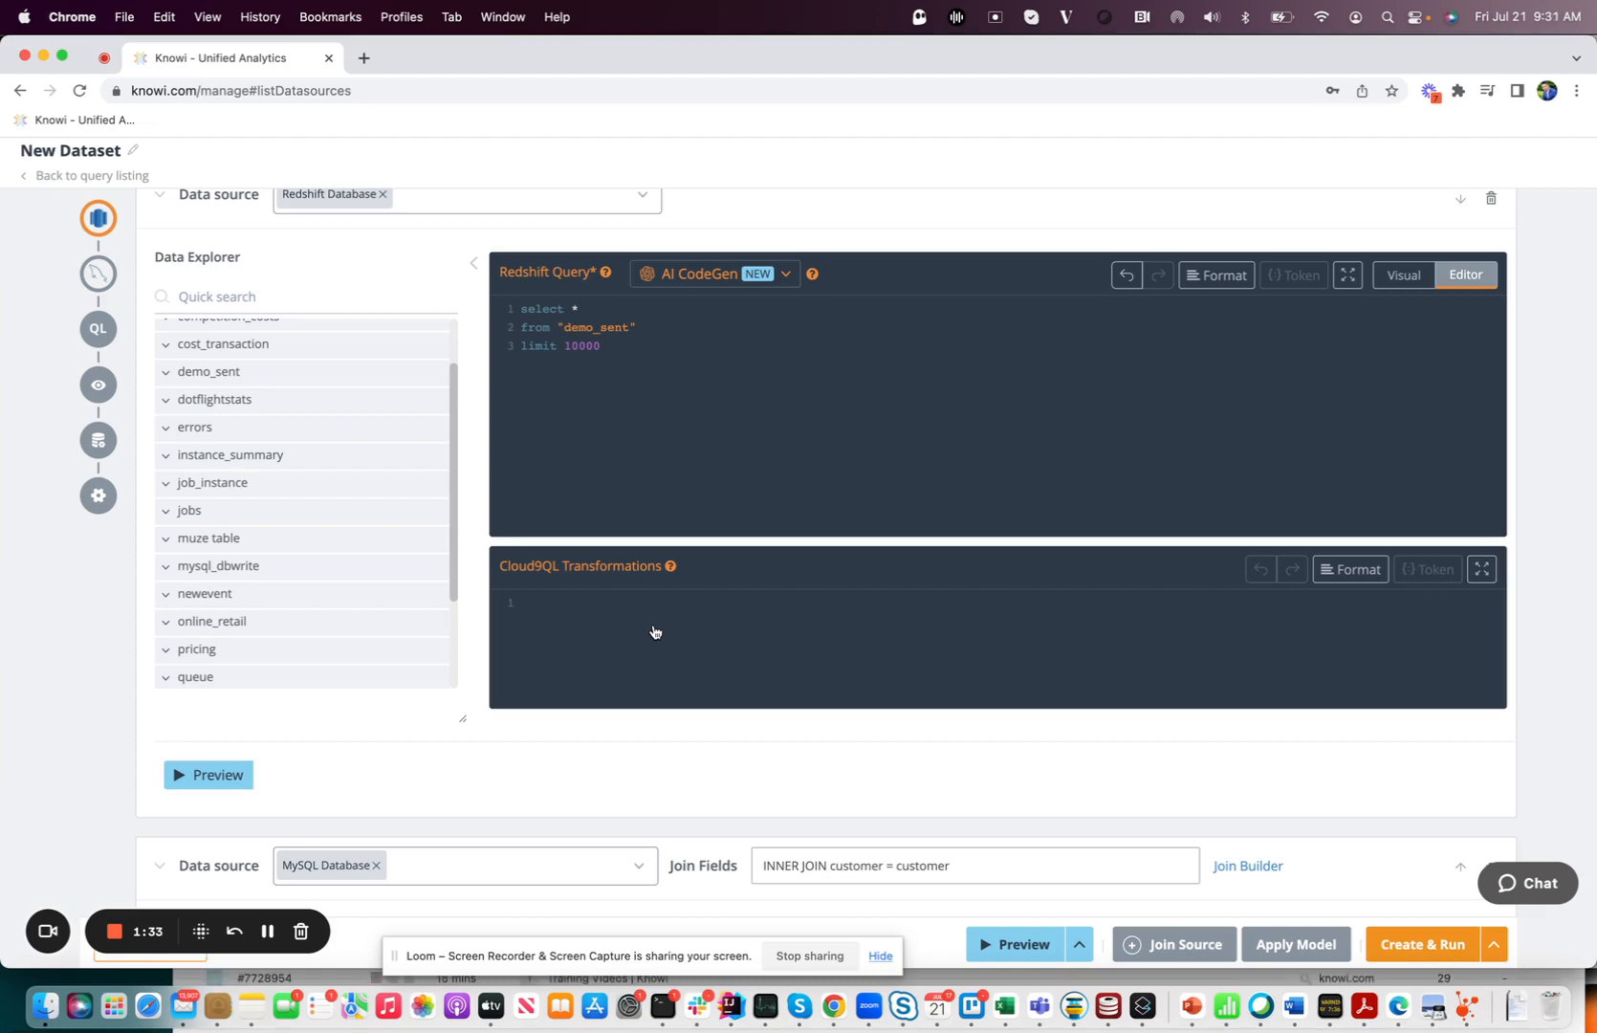
scroll(95, 773, down, 1)
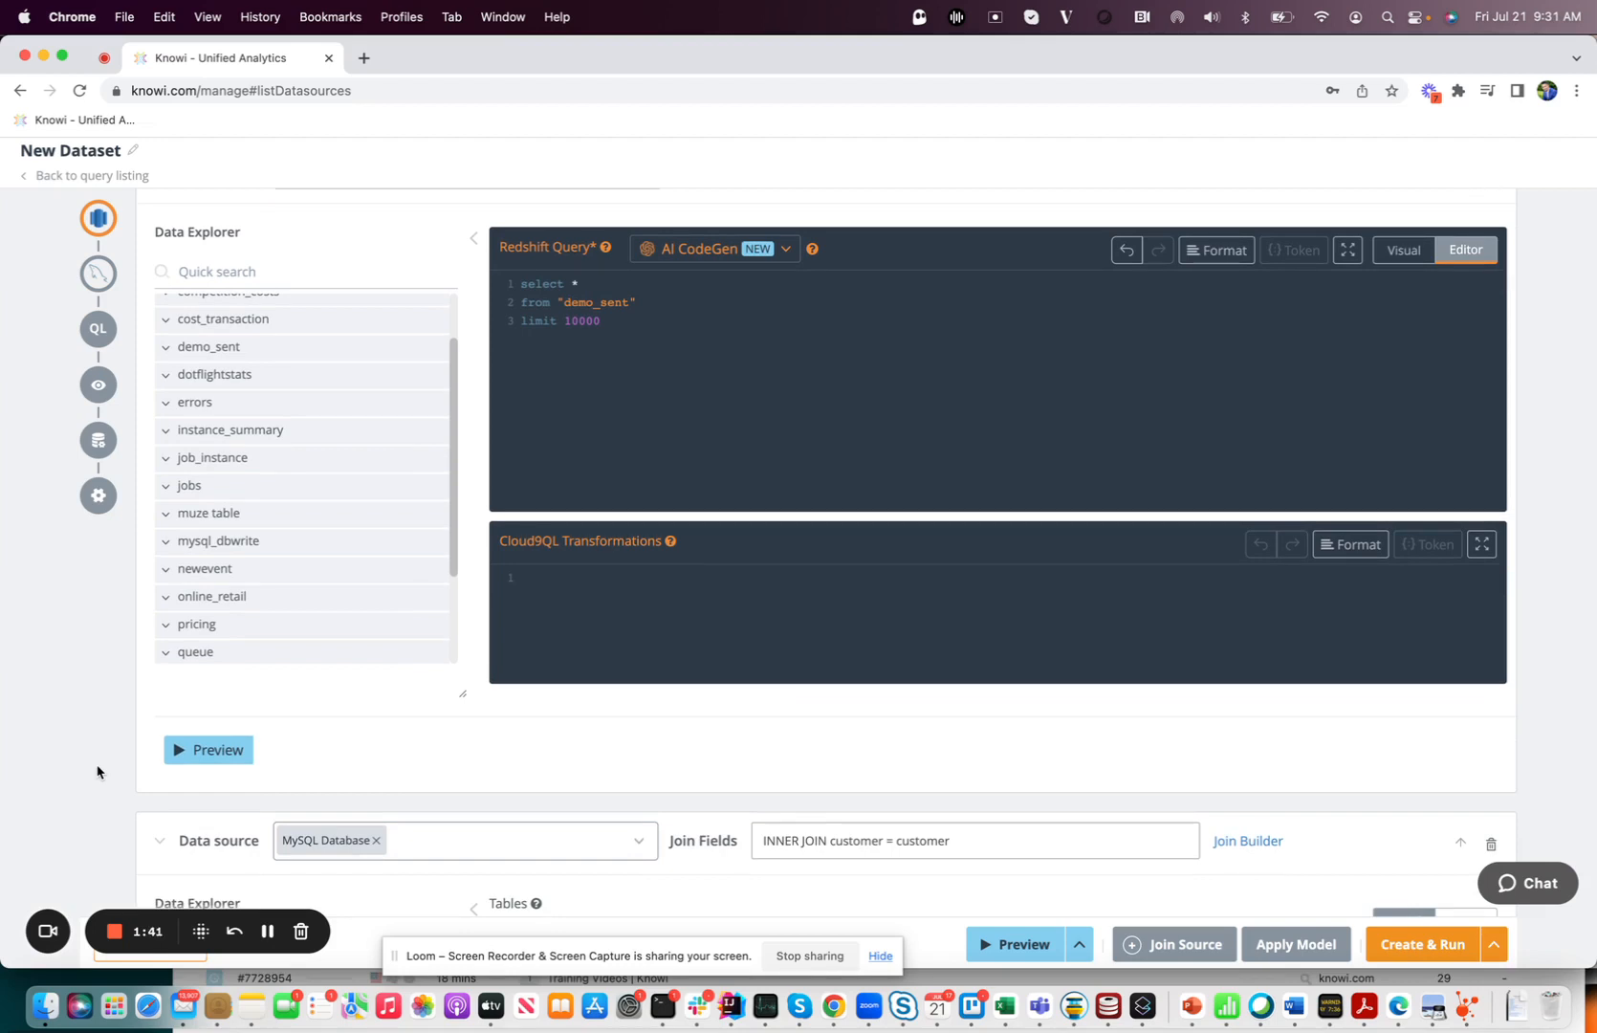
scroll(91, 790, down, 10)
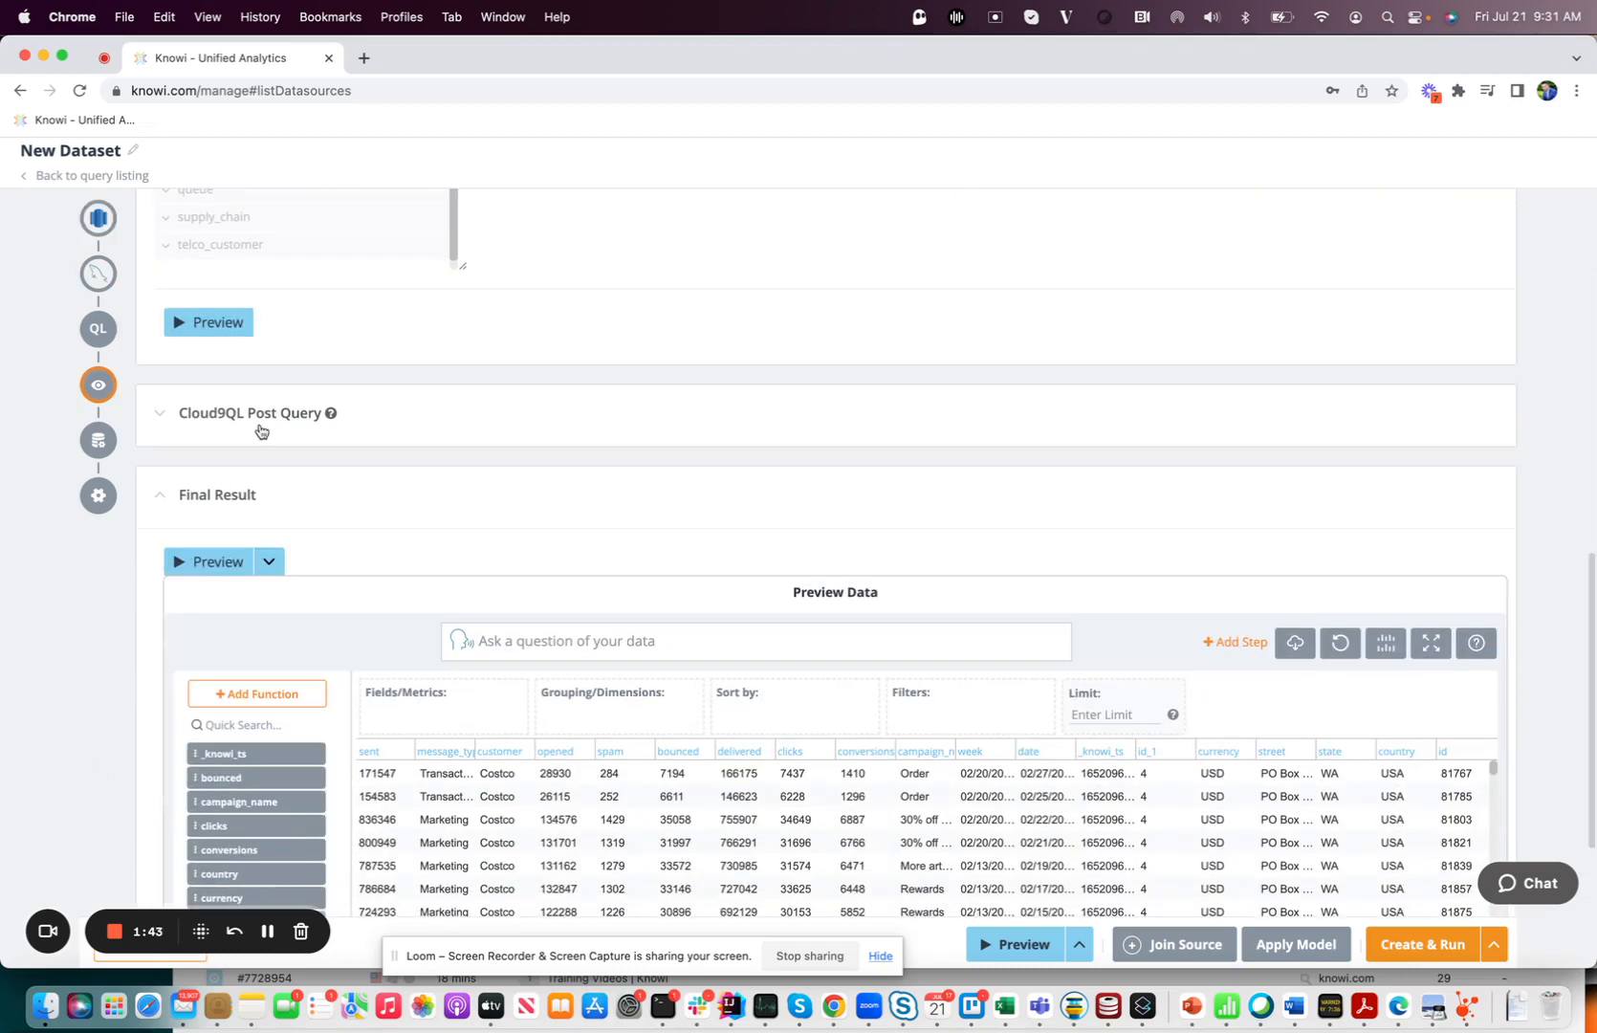
click(159, 499)
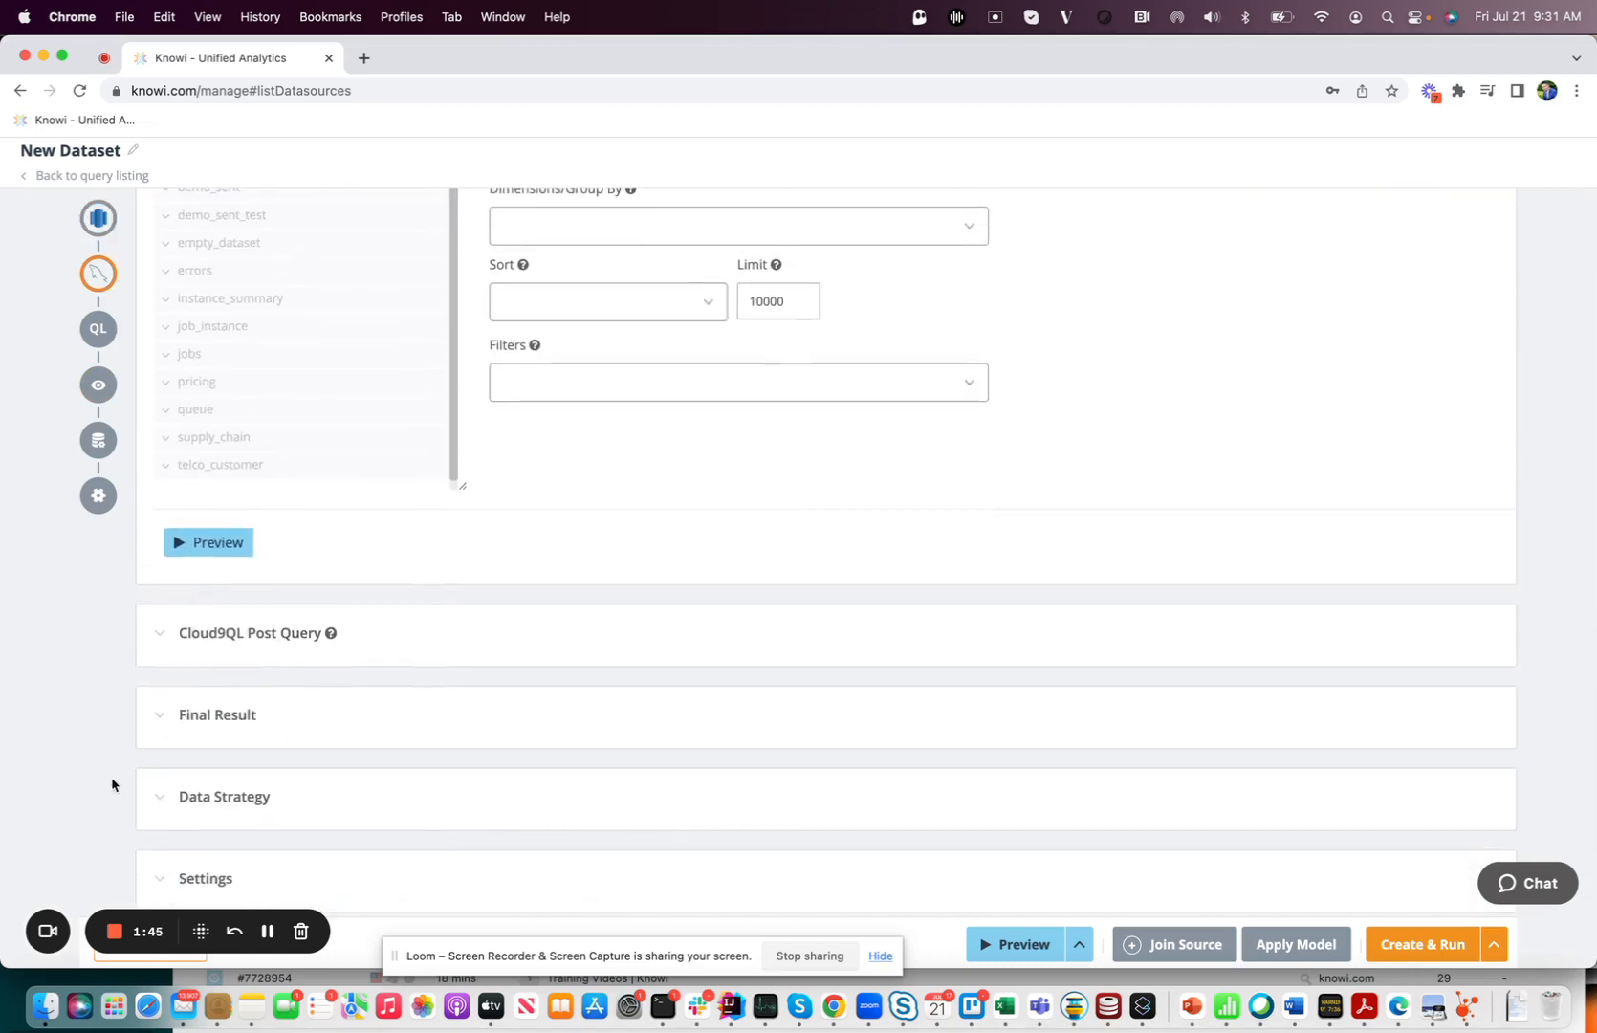
Step: Set the dataset's data strategy to Scheduled Intervals and view the available overwrite strategies
click(173, 796)
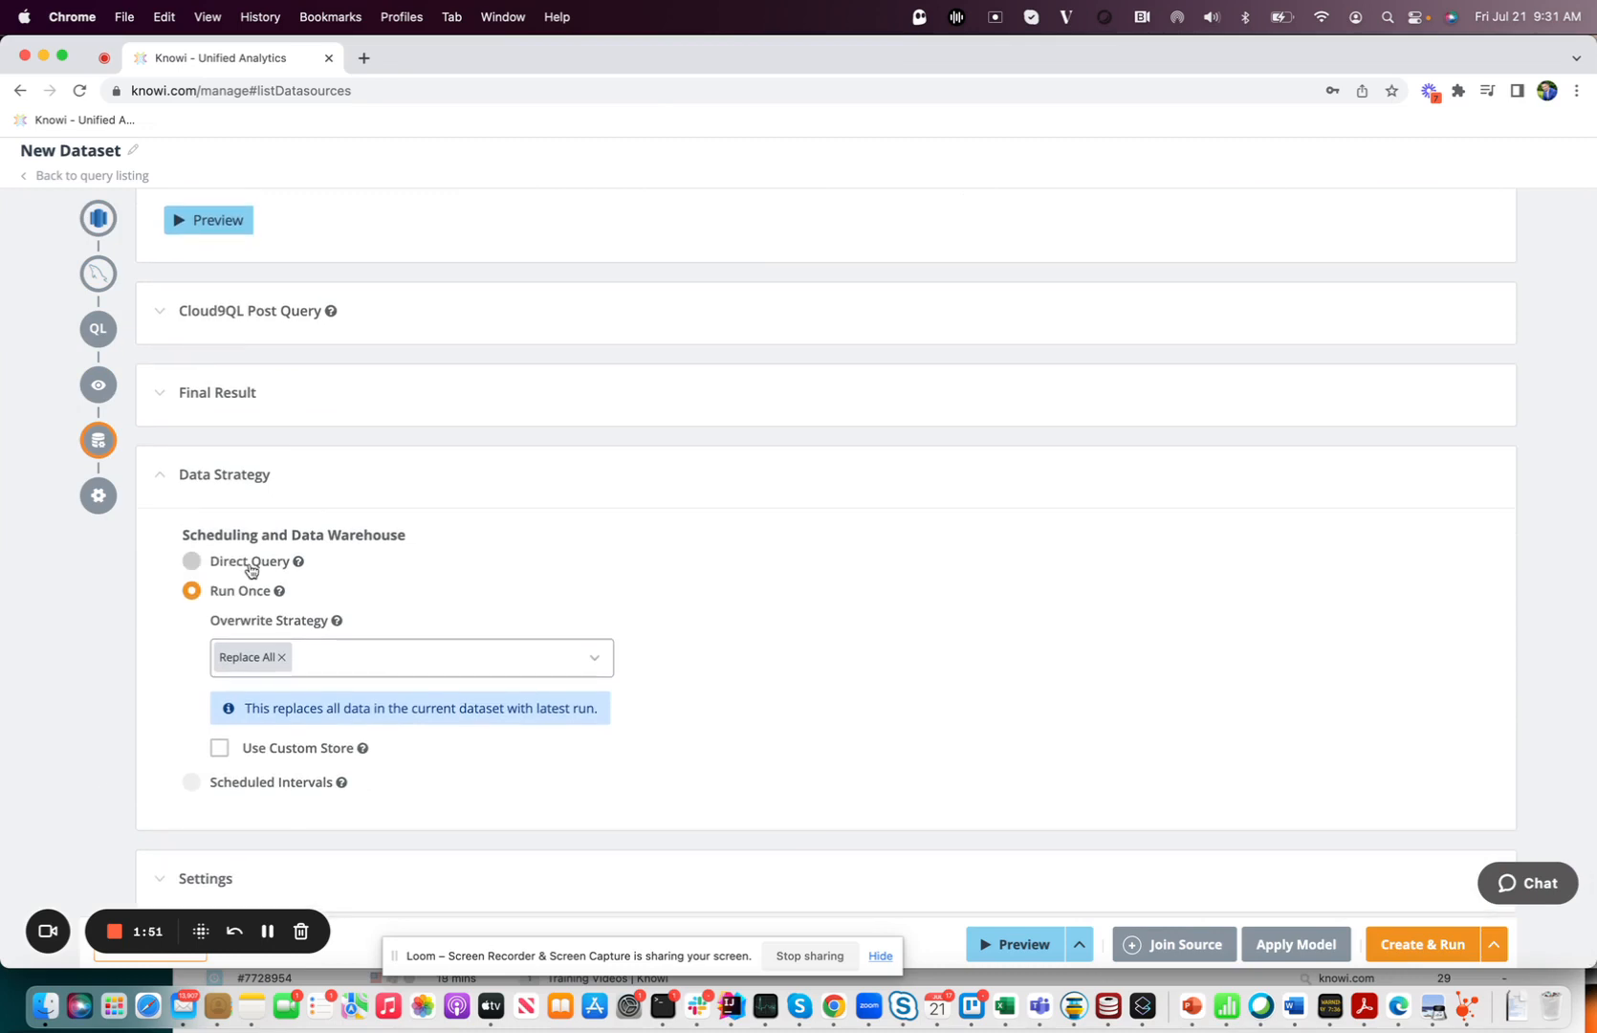
click(252, 790)
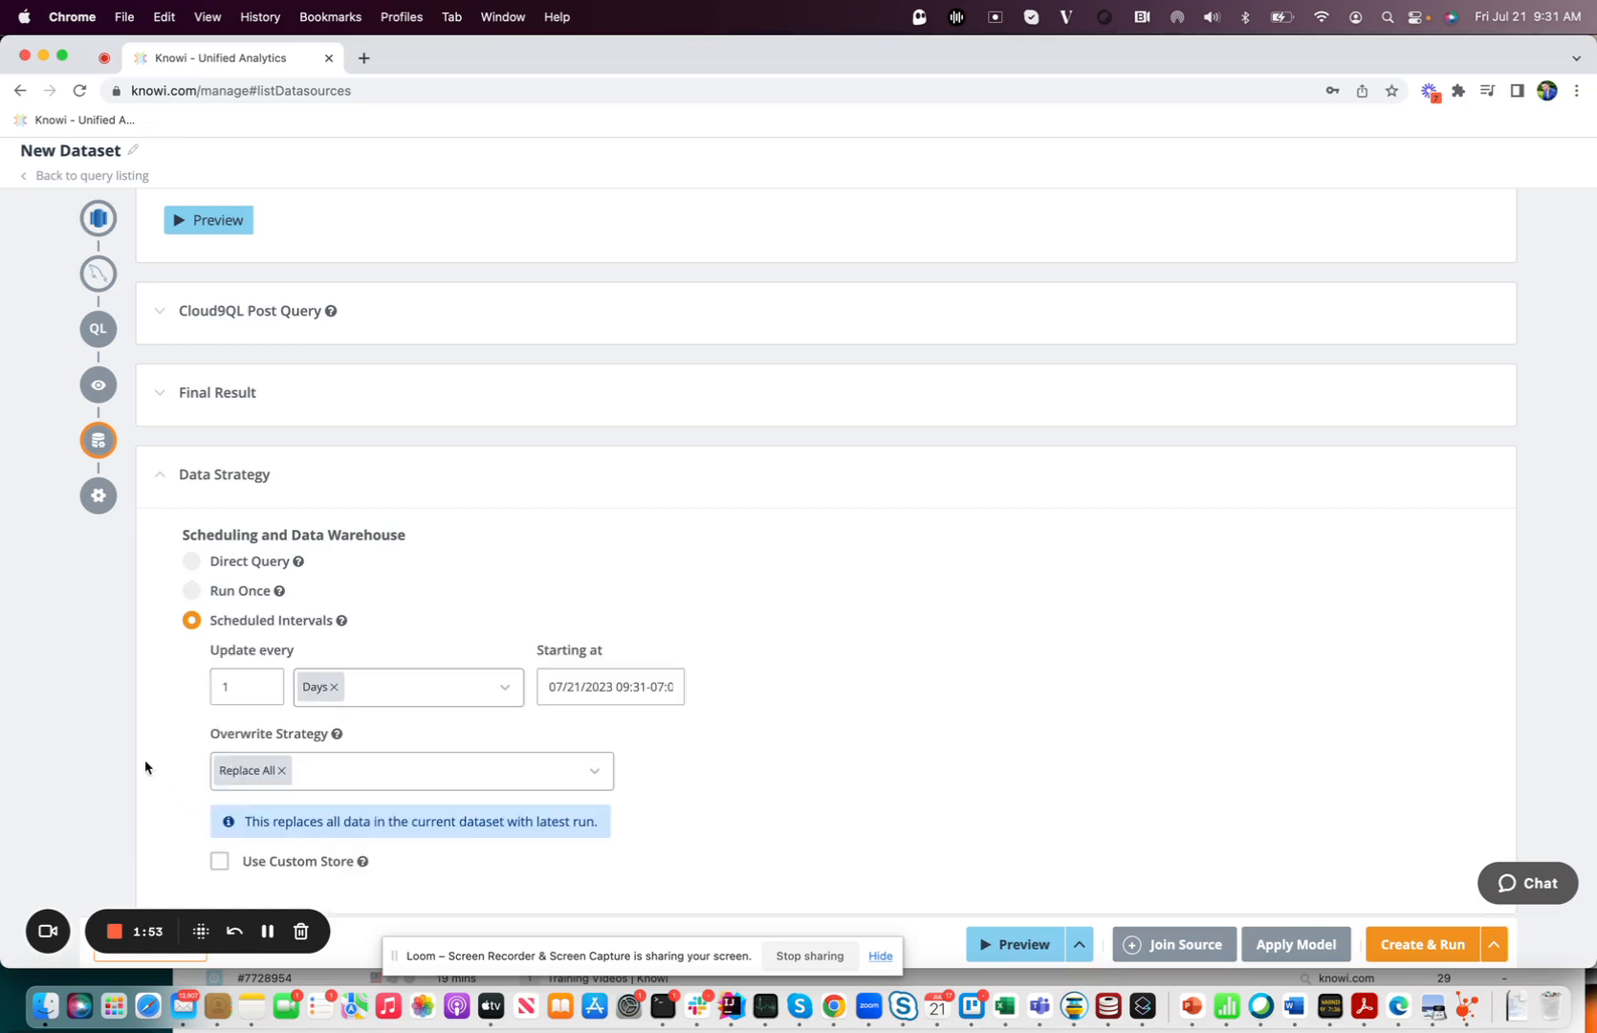
scroll(145, 766, down, 2)
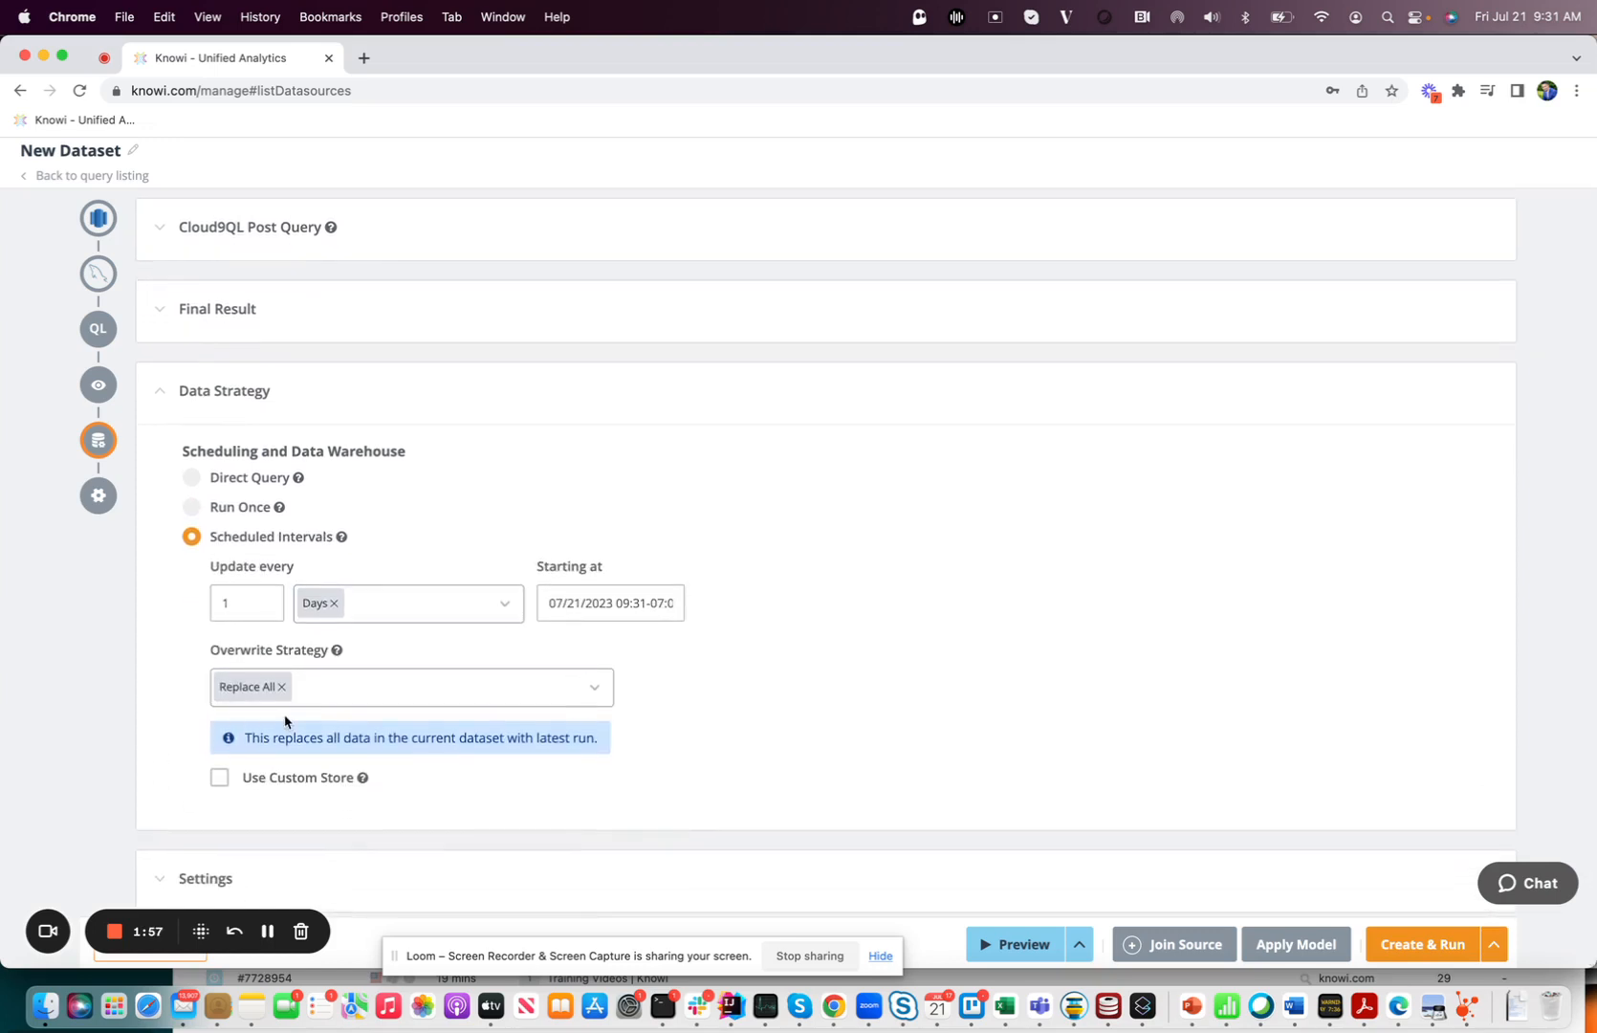
click(387, 693)
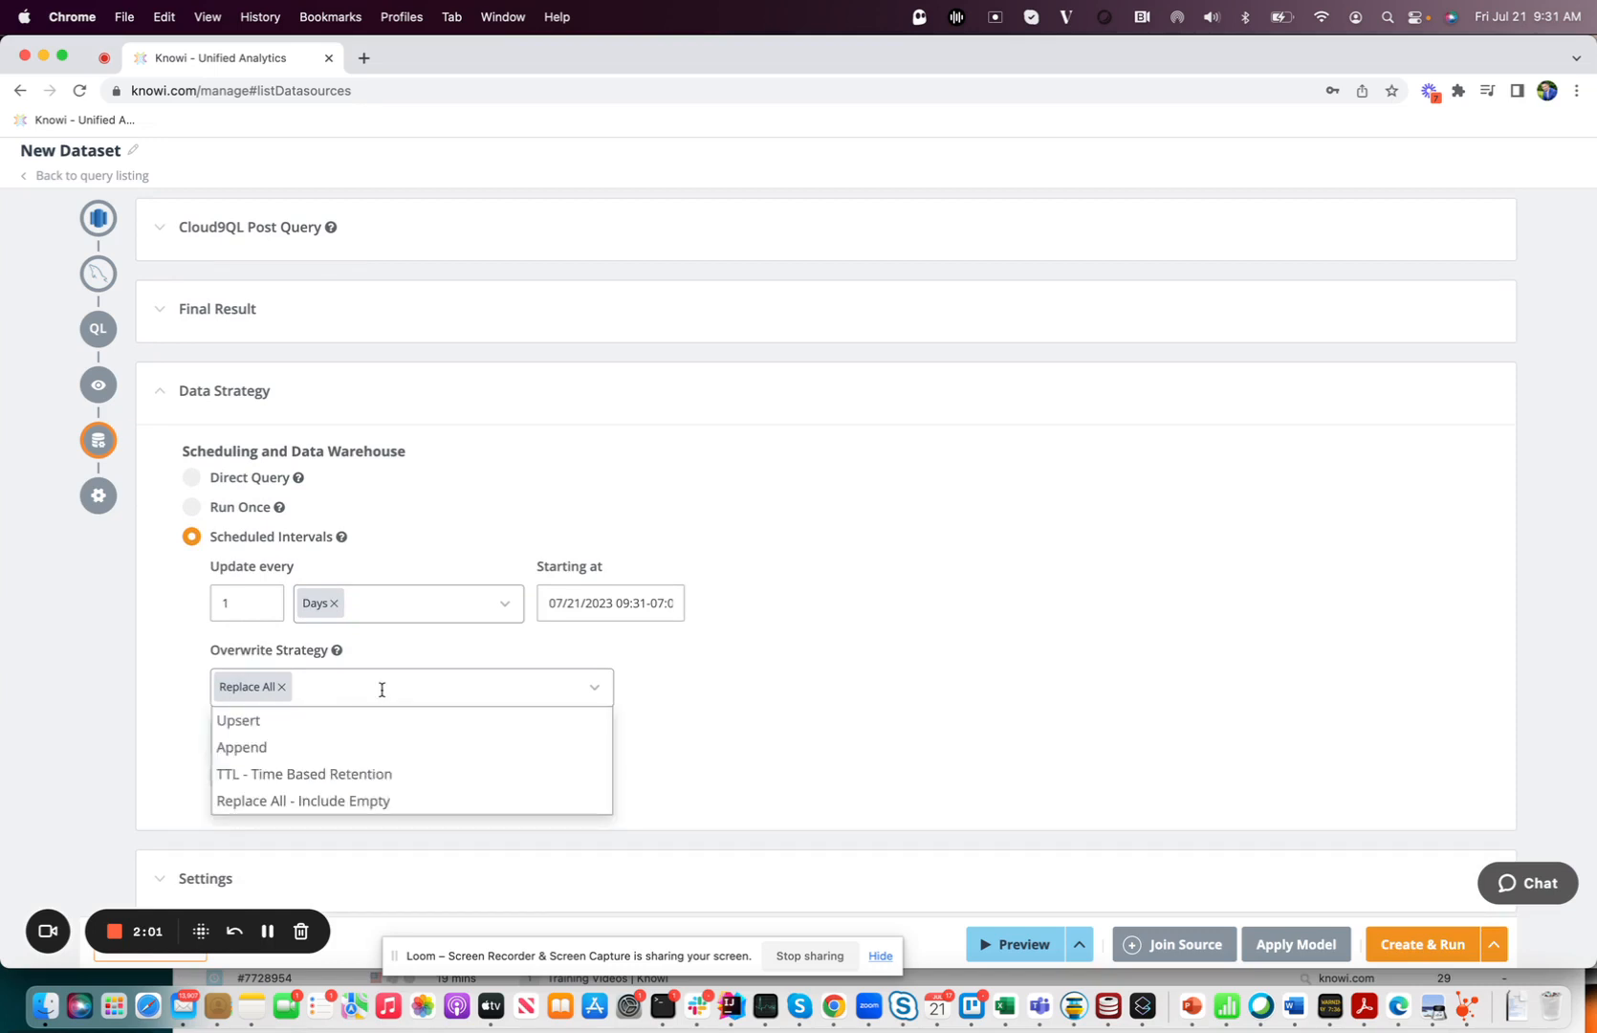
click(153, 684)
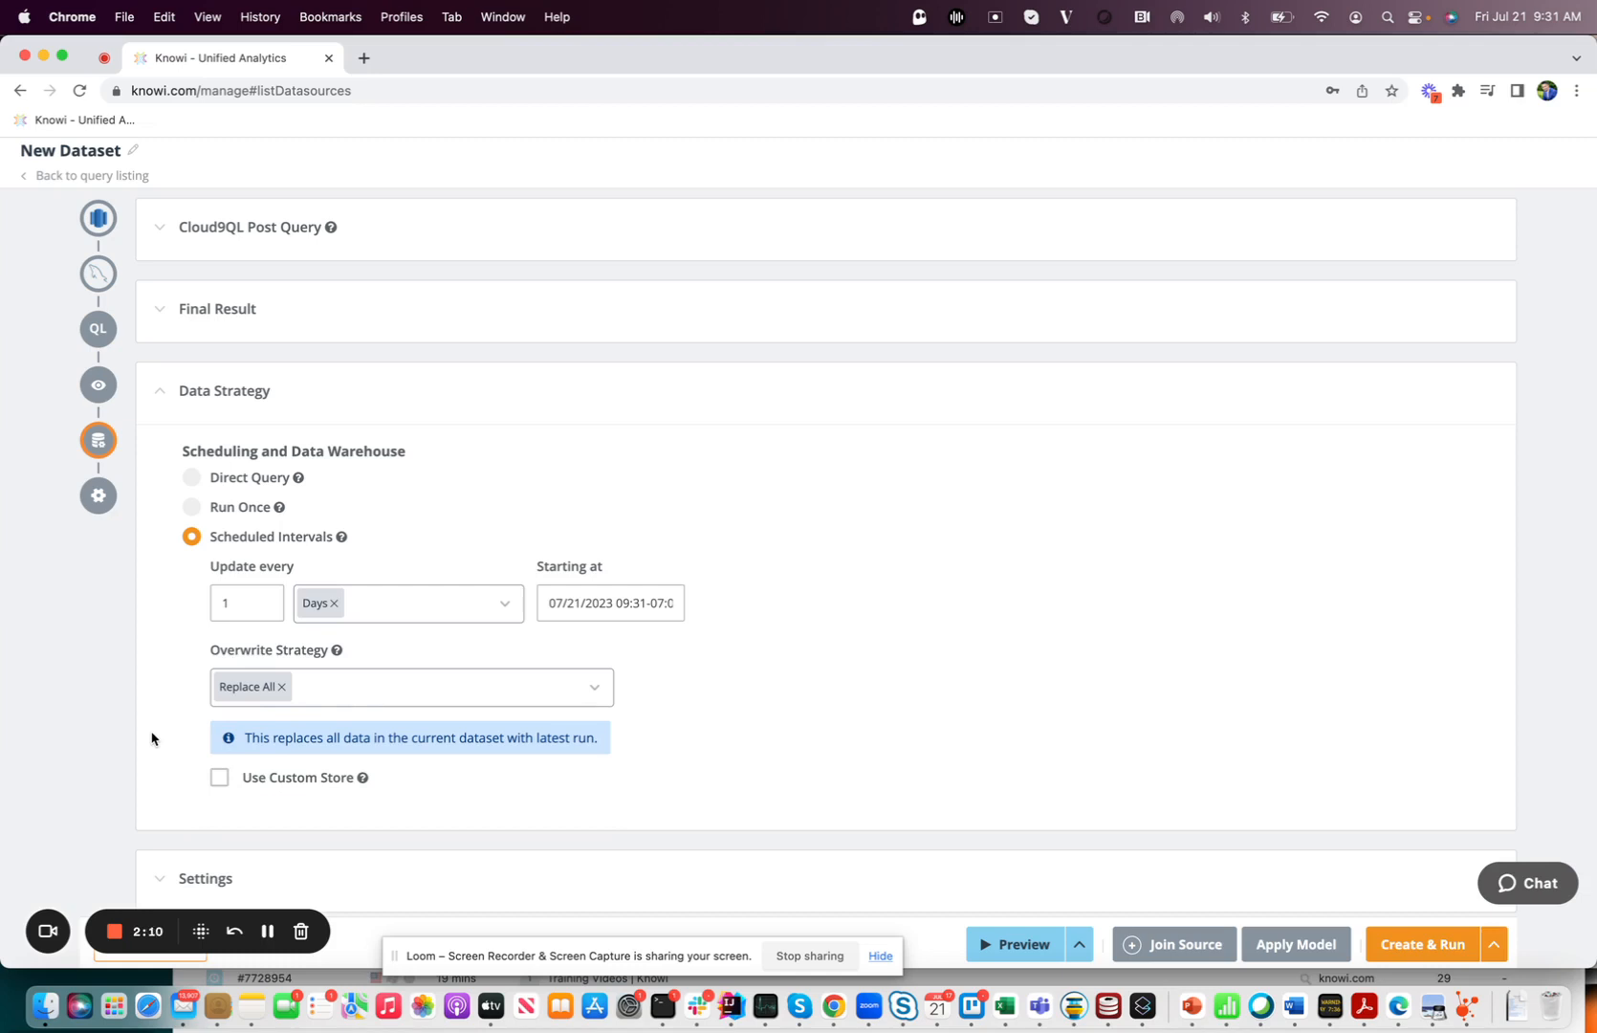
Step: Rename the dataset as "Redshift Dataset", then create and run it
click(133, 150)
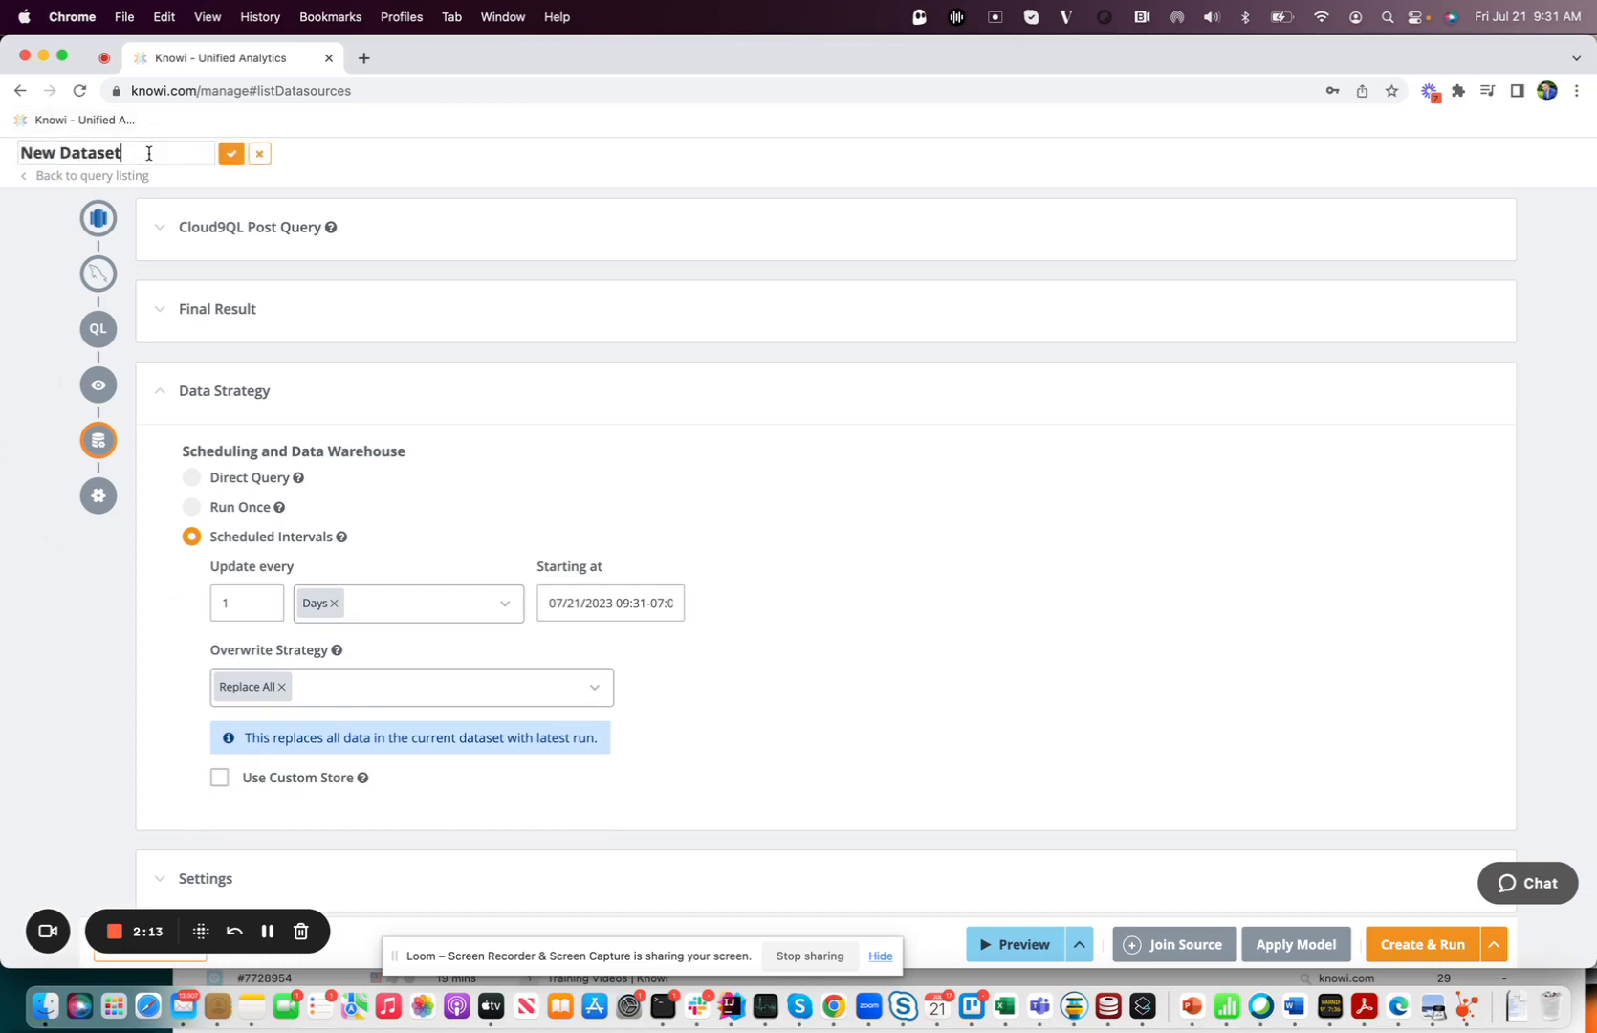
key(BackSpace)
key(BackSpace)
key(BackSpace)
key(BackSpace)
key(BackSpace)
key(BackSpace)
key(BackSpace)
key(BackSpace)
key(BackSpace)
key(BackSpace)
key(BackSpace)
text(Redshift Dataset)
click(1424, 945)
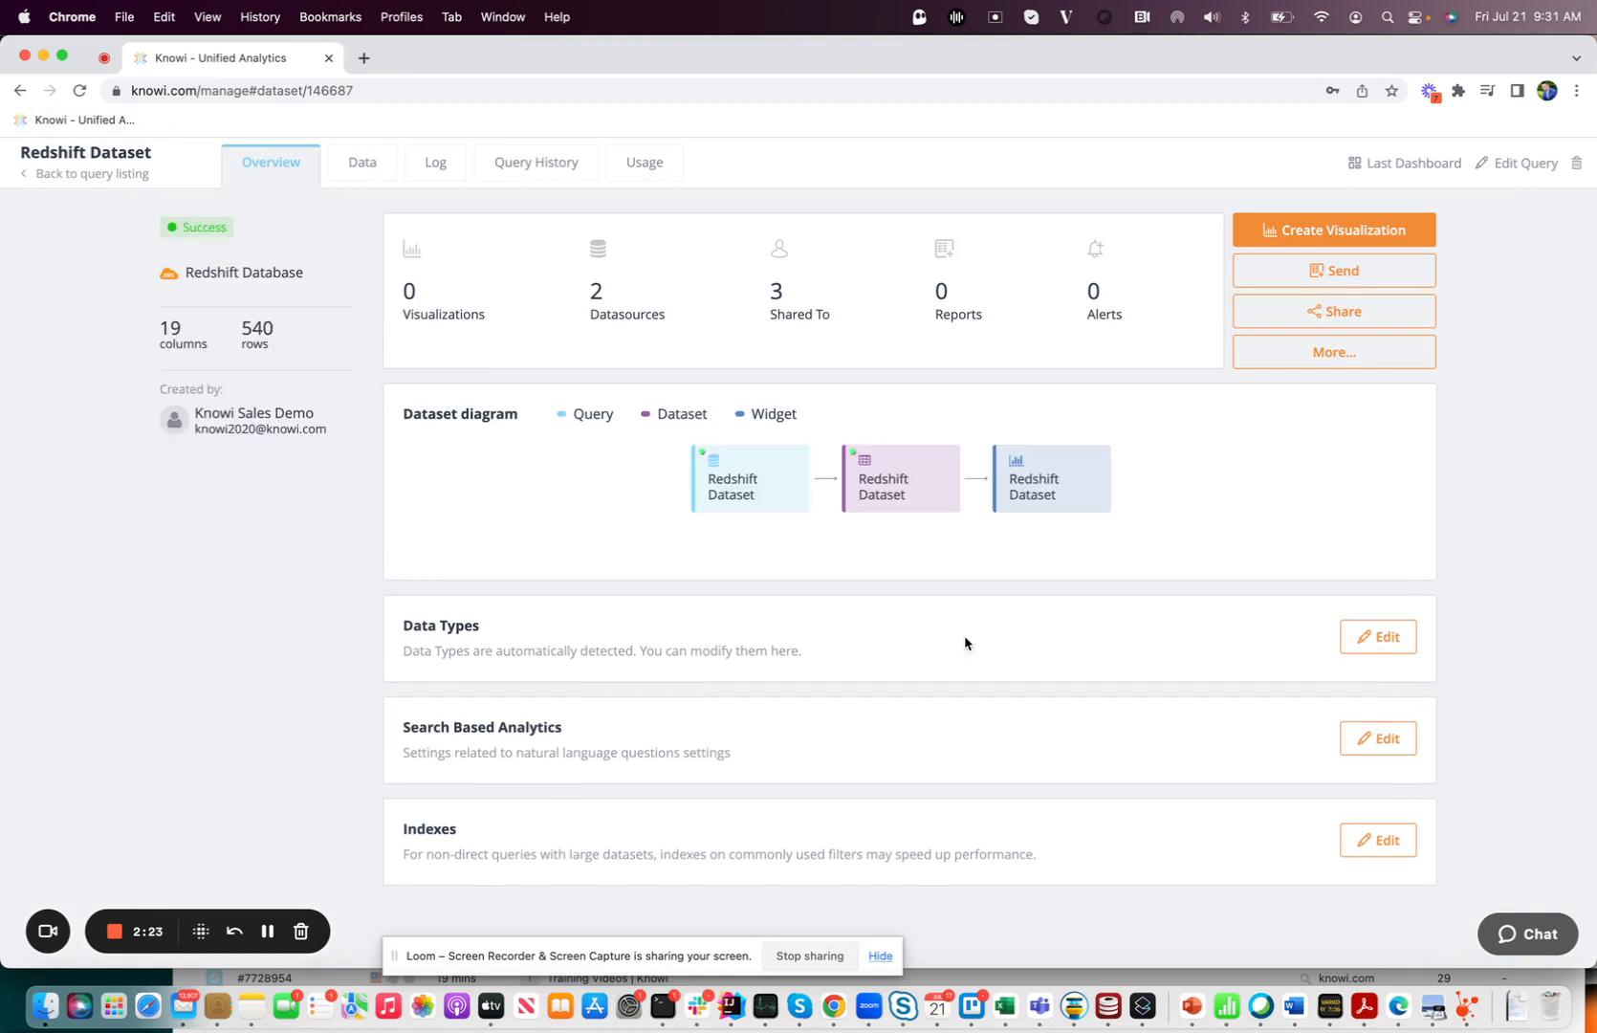
Step: Return to the query listing and create a new dashboard named "Redshift Dash tes"
click(61, 174)
click(28, 250)
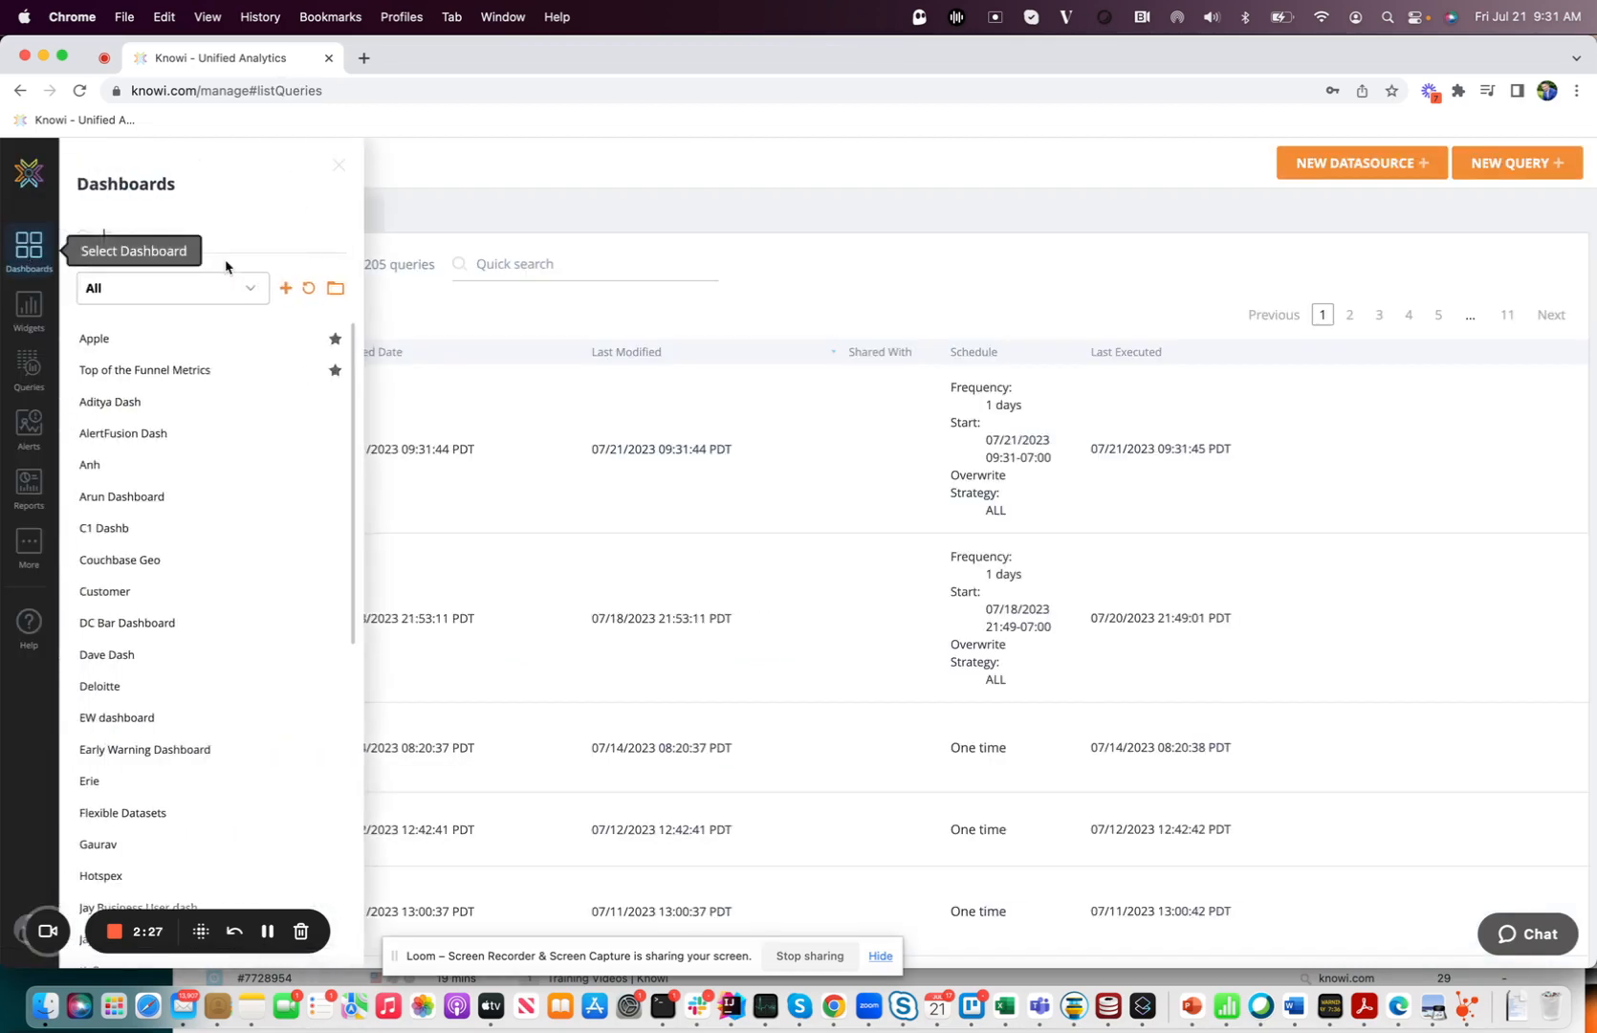
click(289, 287)
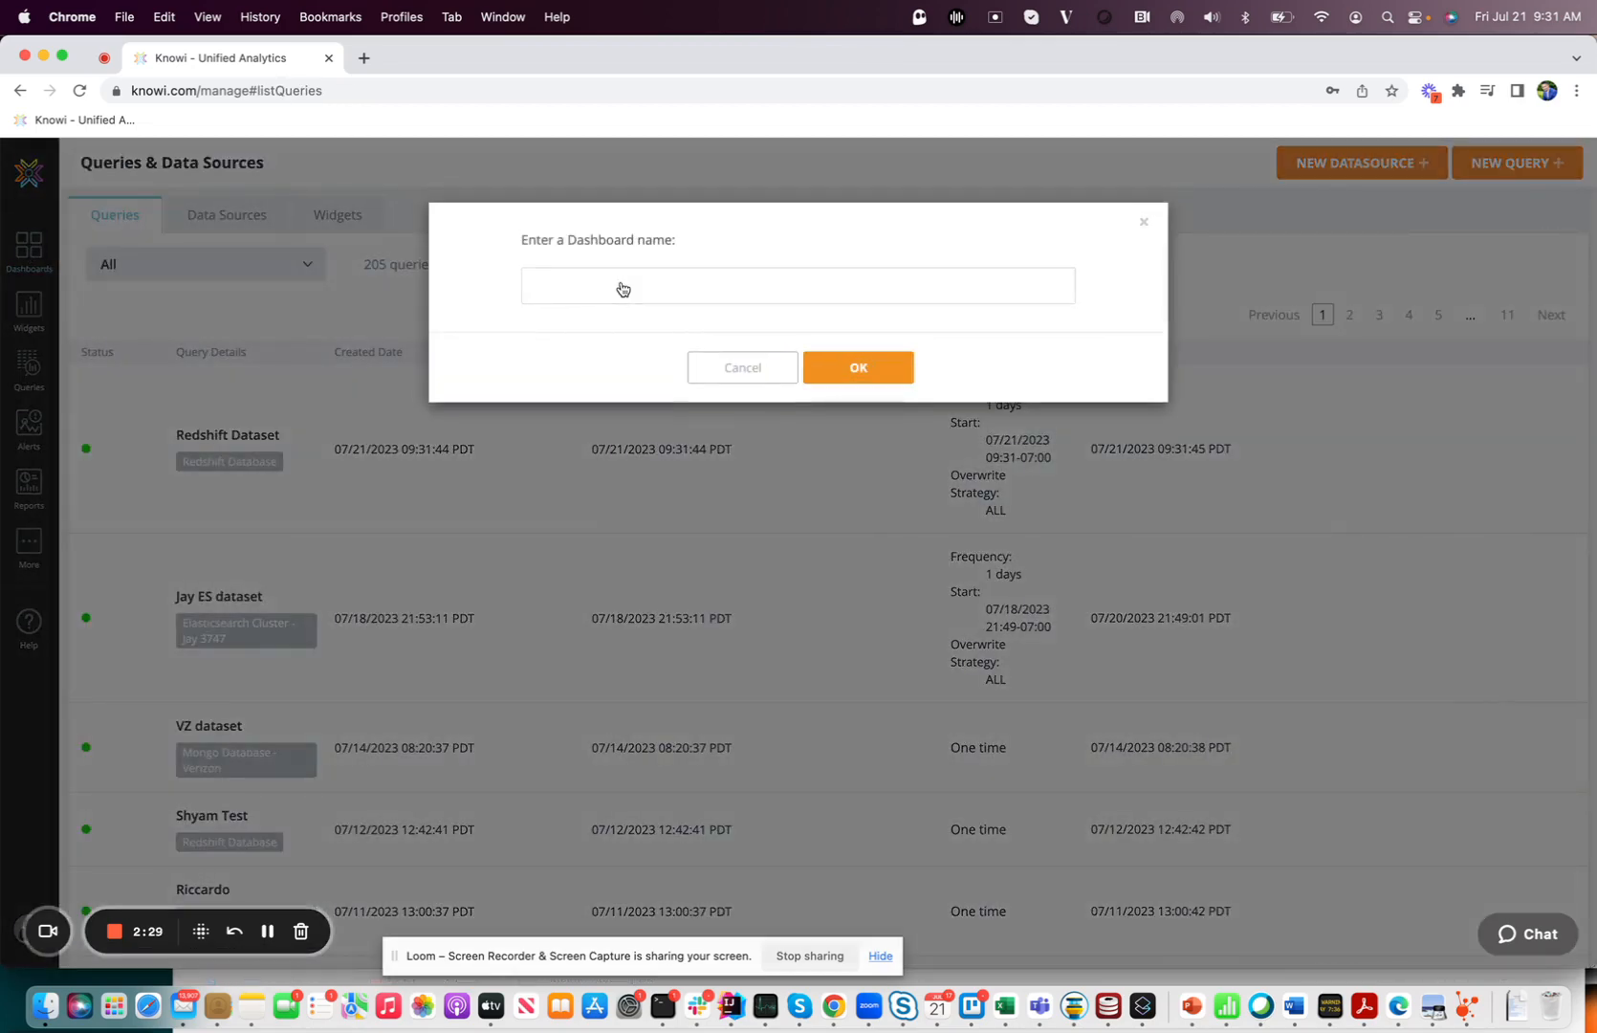
text(Redshift Dash yesttes)
click(829, 367)
Step: Refresh the widget library, add the Redshift Dataset widget to the dashboard and enlarge it to full width
click(28, 306)
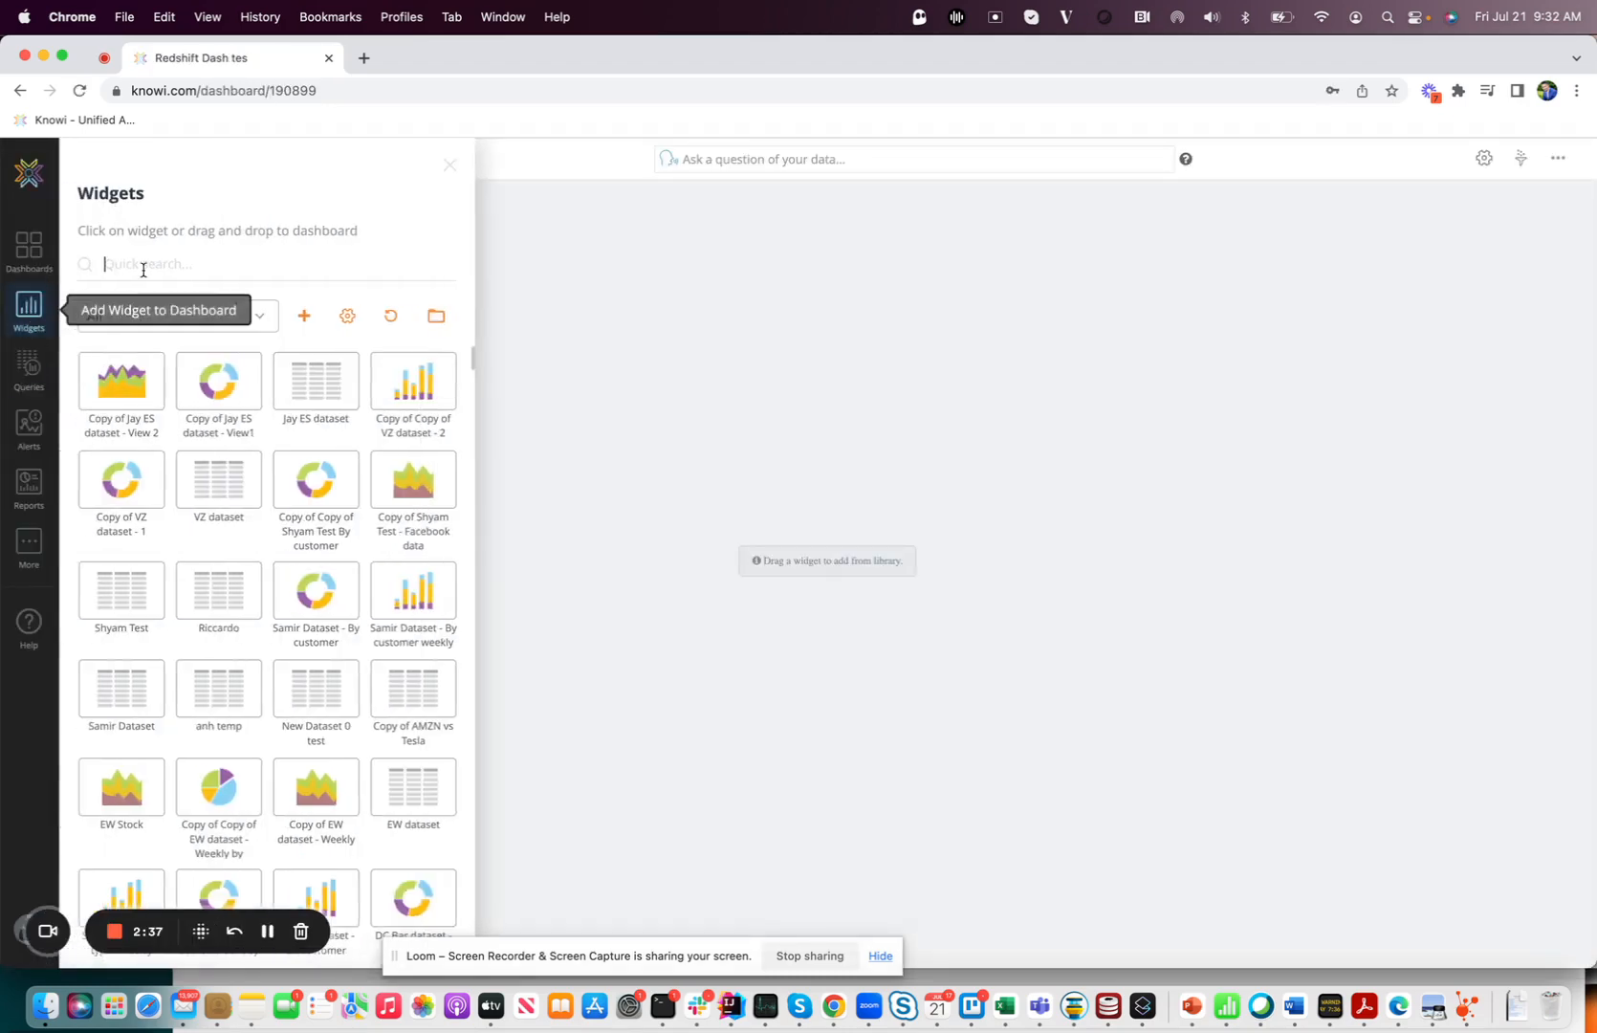
click(390, 316)
drag(137, 400, 1549, 744)
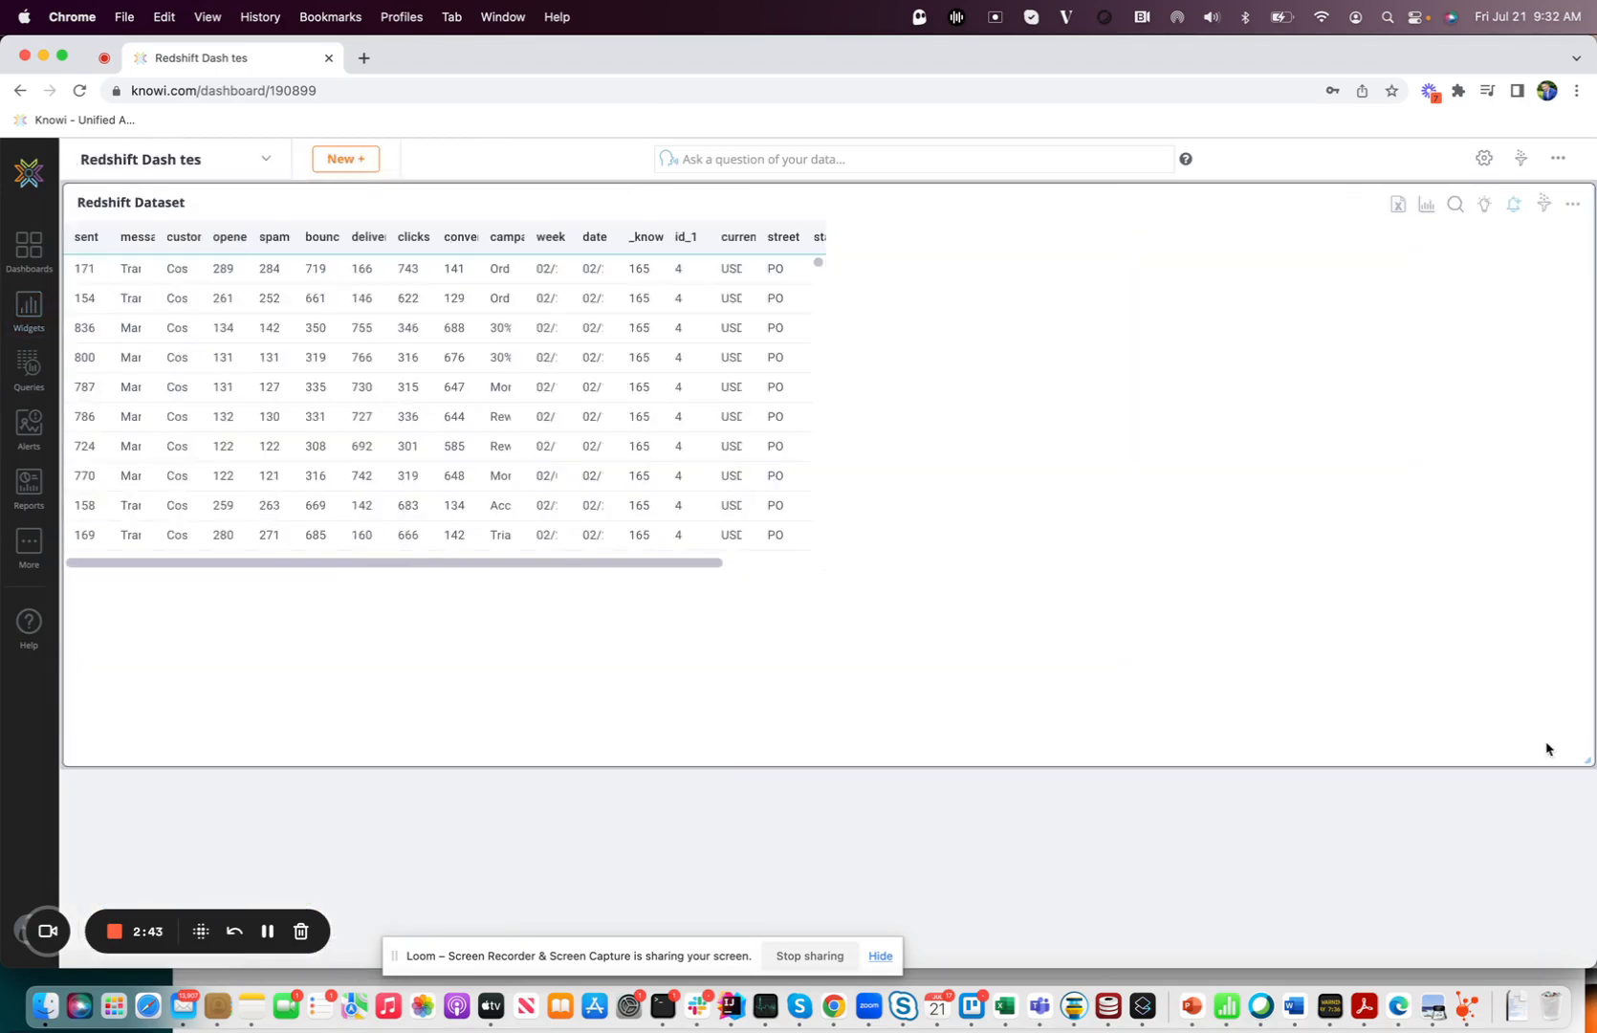
Step: Analyze the Redshift Dataset widget with the question "total sent by customer" and show the result as a visualization
click(1422, 202)
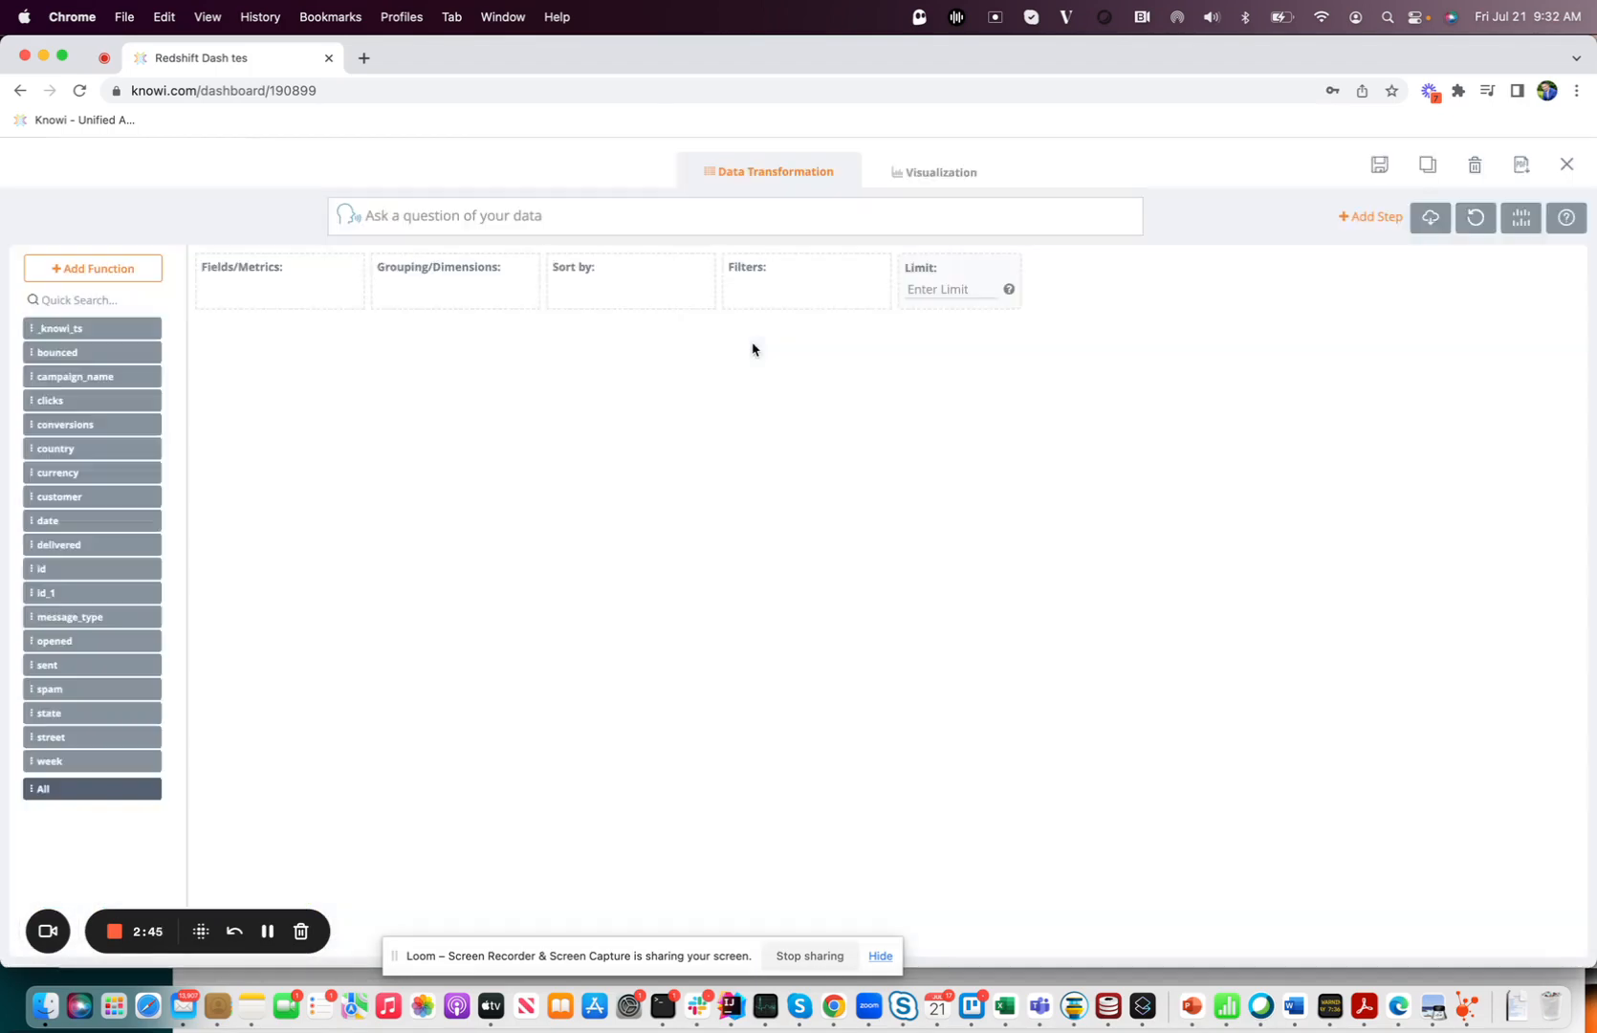
click(543, 231)
text(tota)
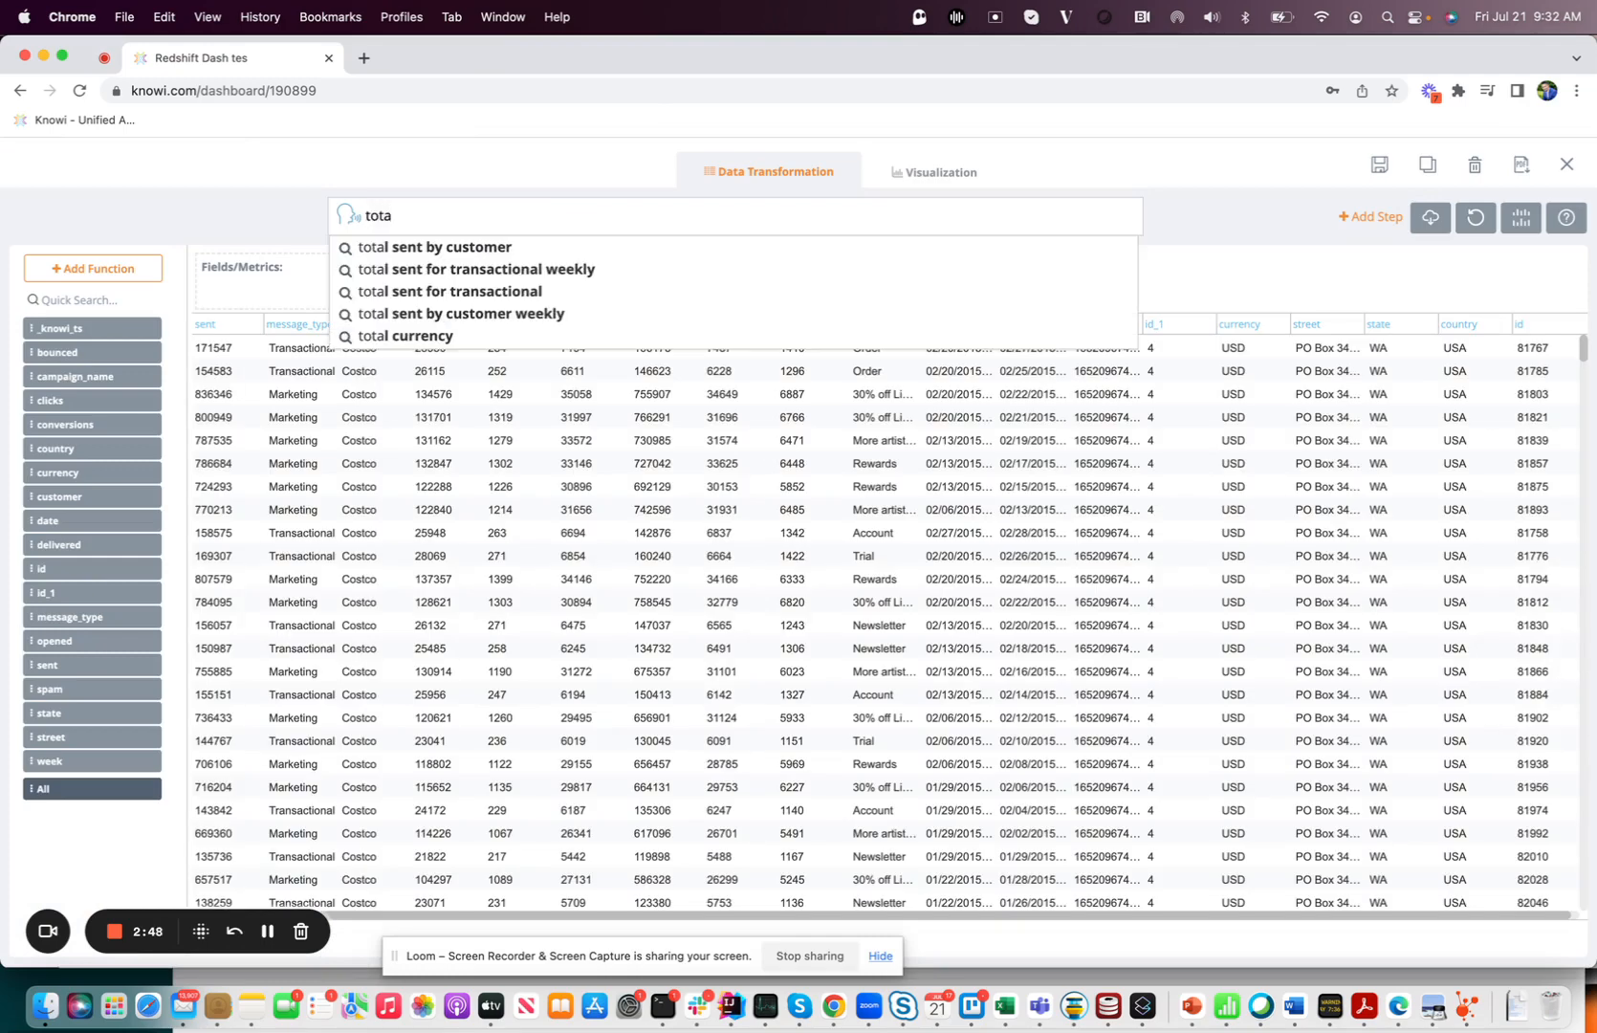
key(Down)
key(Return)
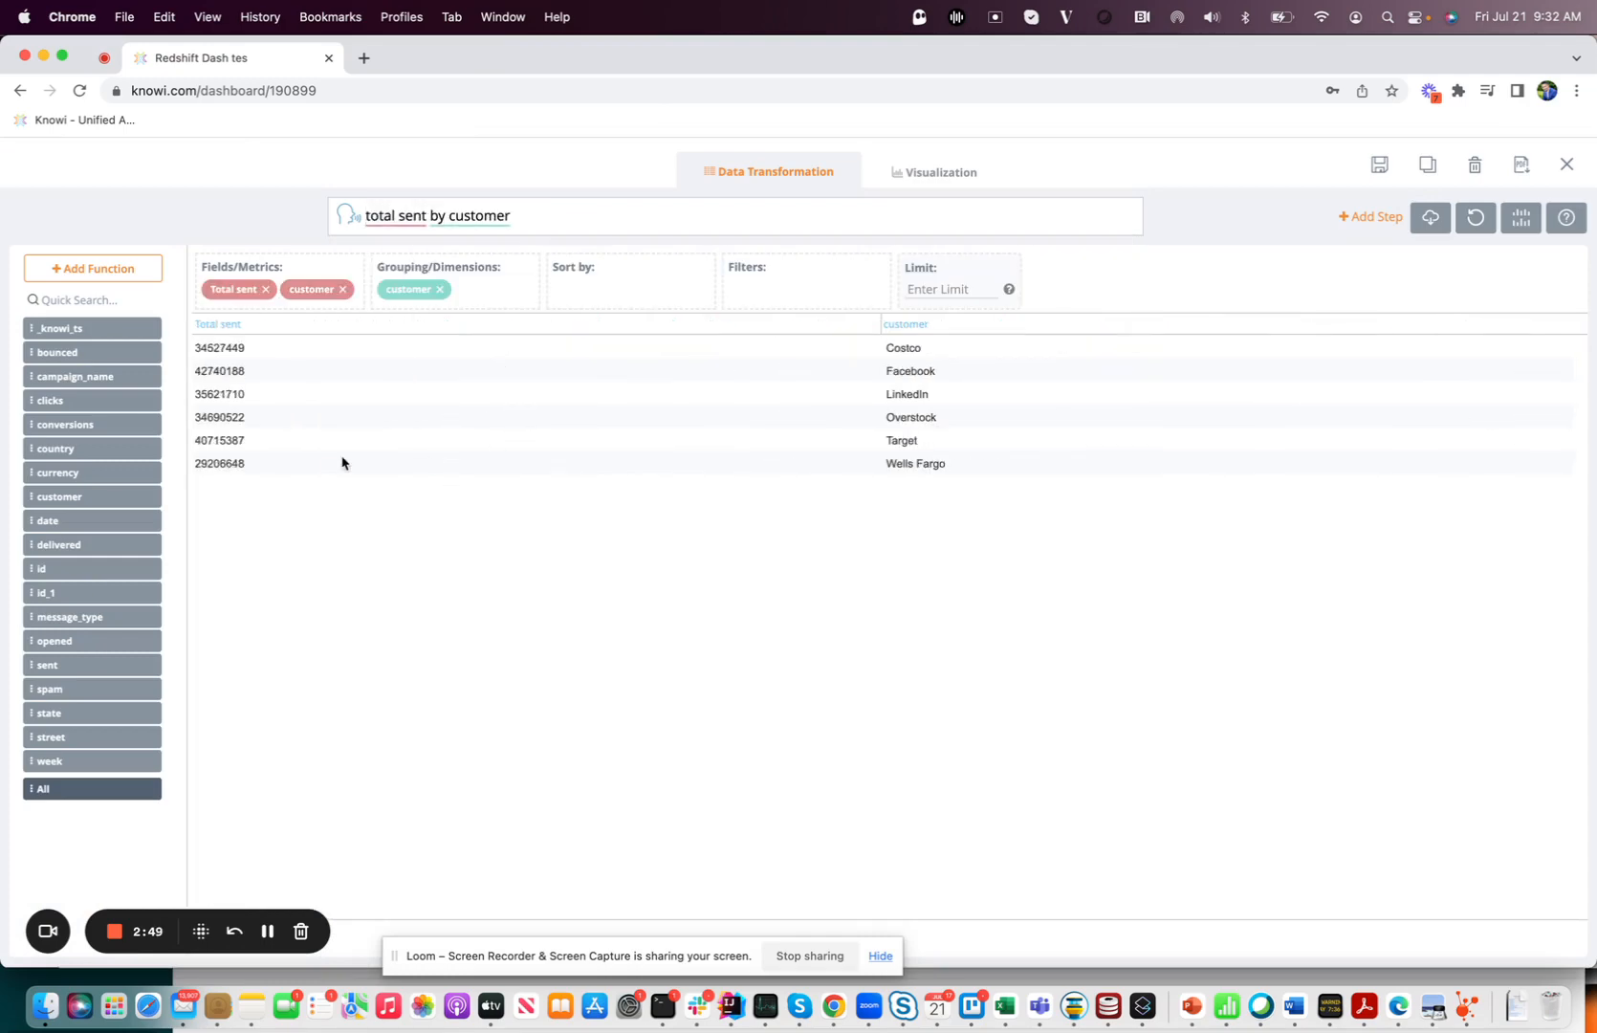
click(908, 171)
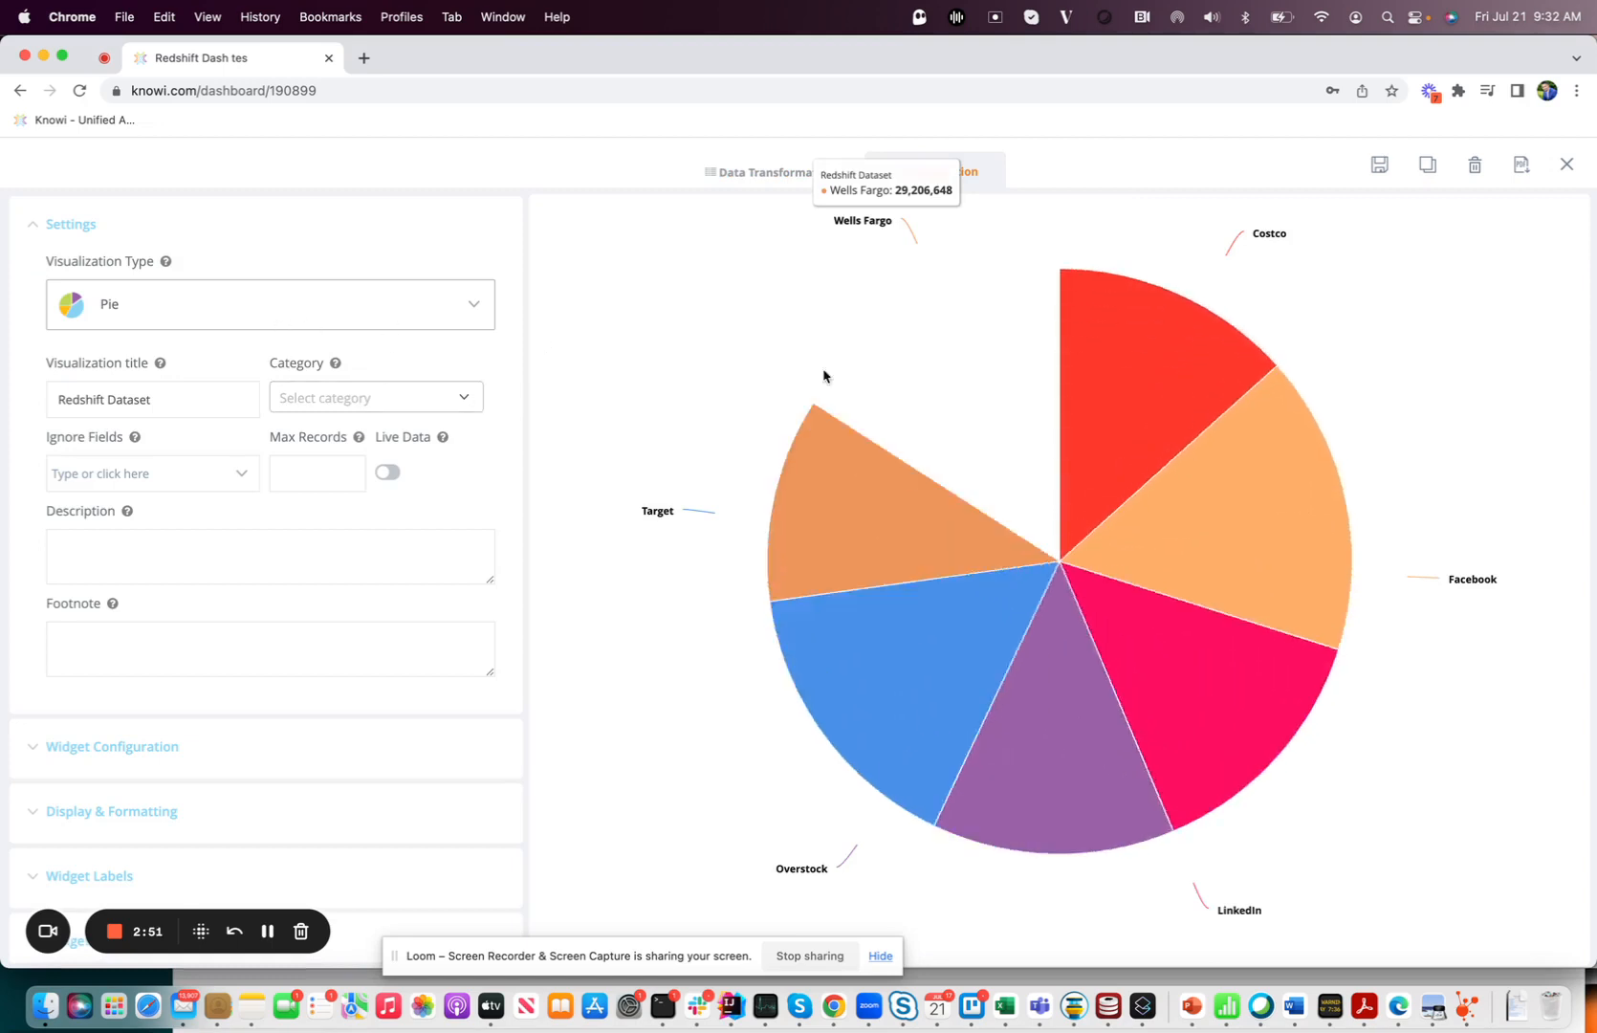
Step: Clone the pie chart as "Redshift Dataset - View 1" and add it to the dashboard
click(1426, 163)
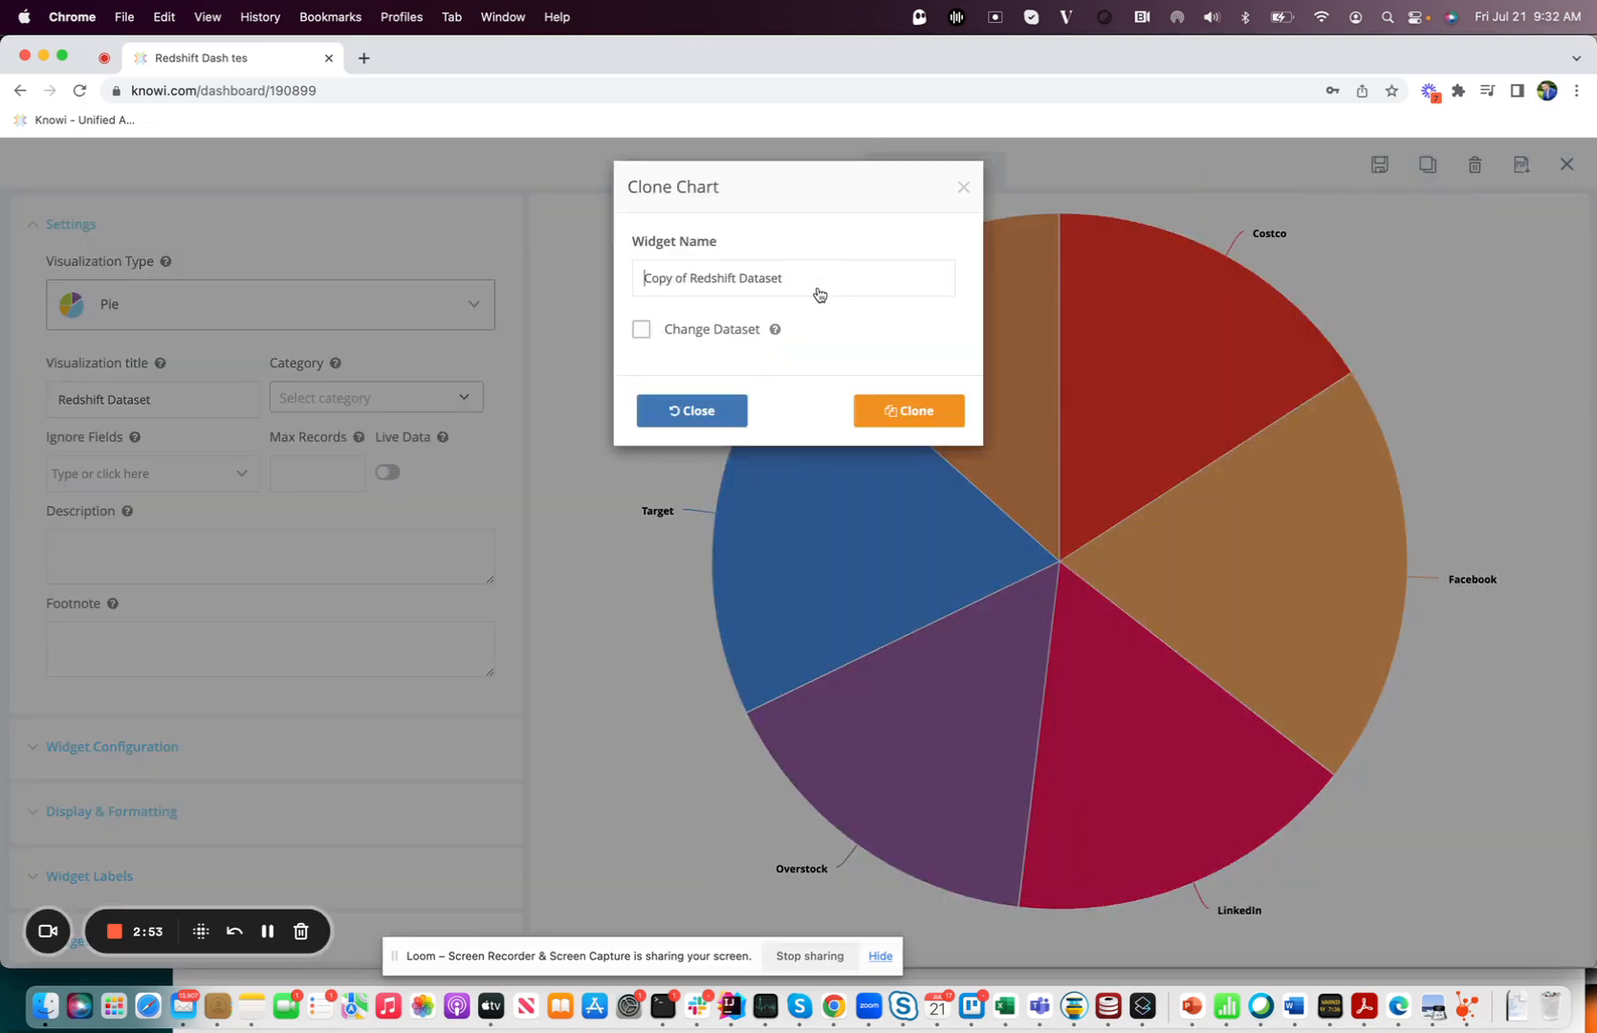
key(BackSpace)
key(BackSpace)
key(BackSpace)
key(BackSpace)
key(BackSpace)
key(BackSpace)
key(BackSpace)
key(BackSpace)
text(- View)
click(934, 409)
click(920, 453)
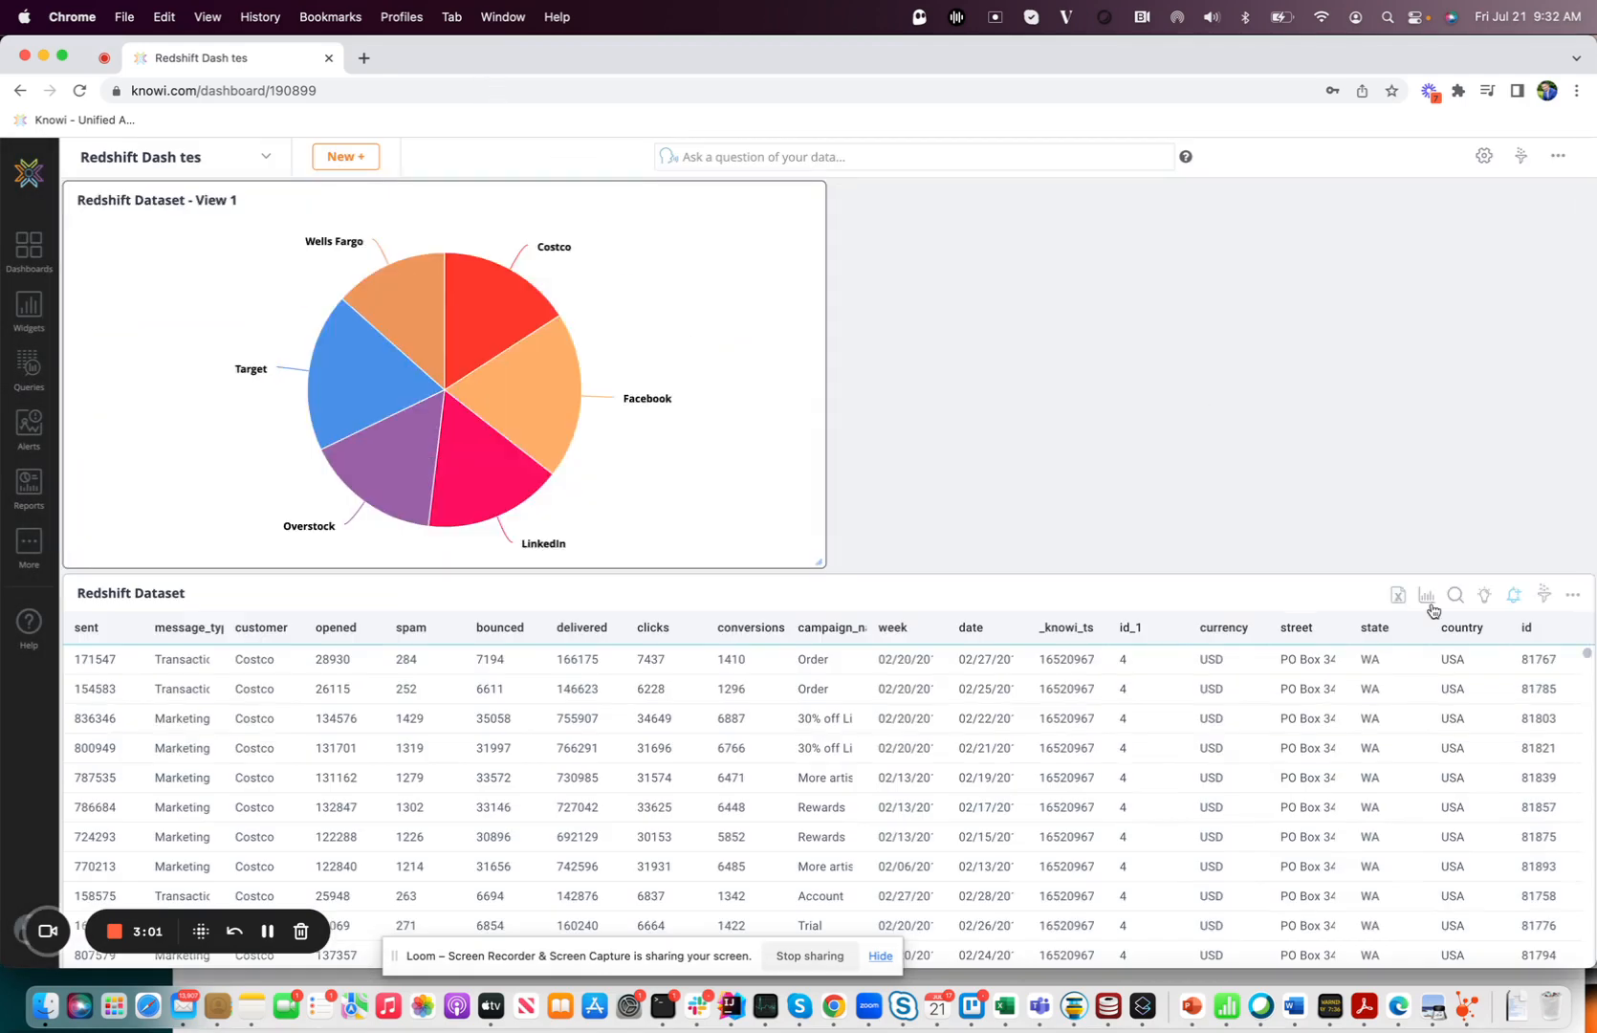
Step: Analyze the Redshift Dataset widget with the question "total sent weekly by customer" and show the result as a visualization
click(1423, 598)
click(456, 223)
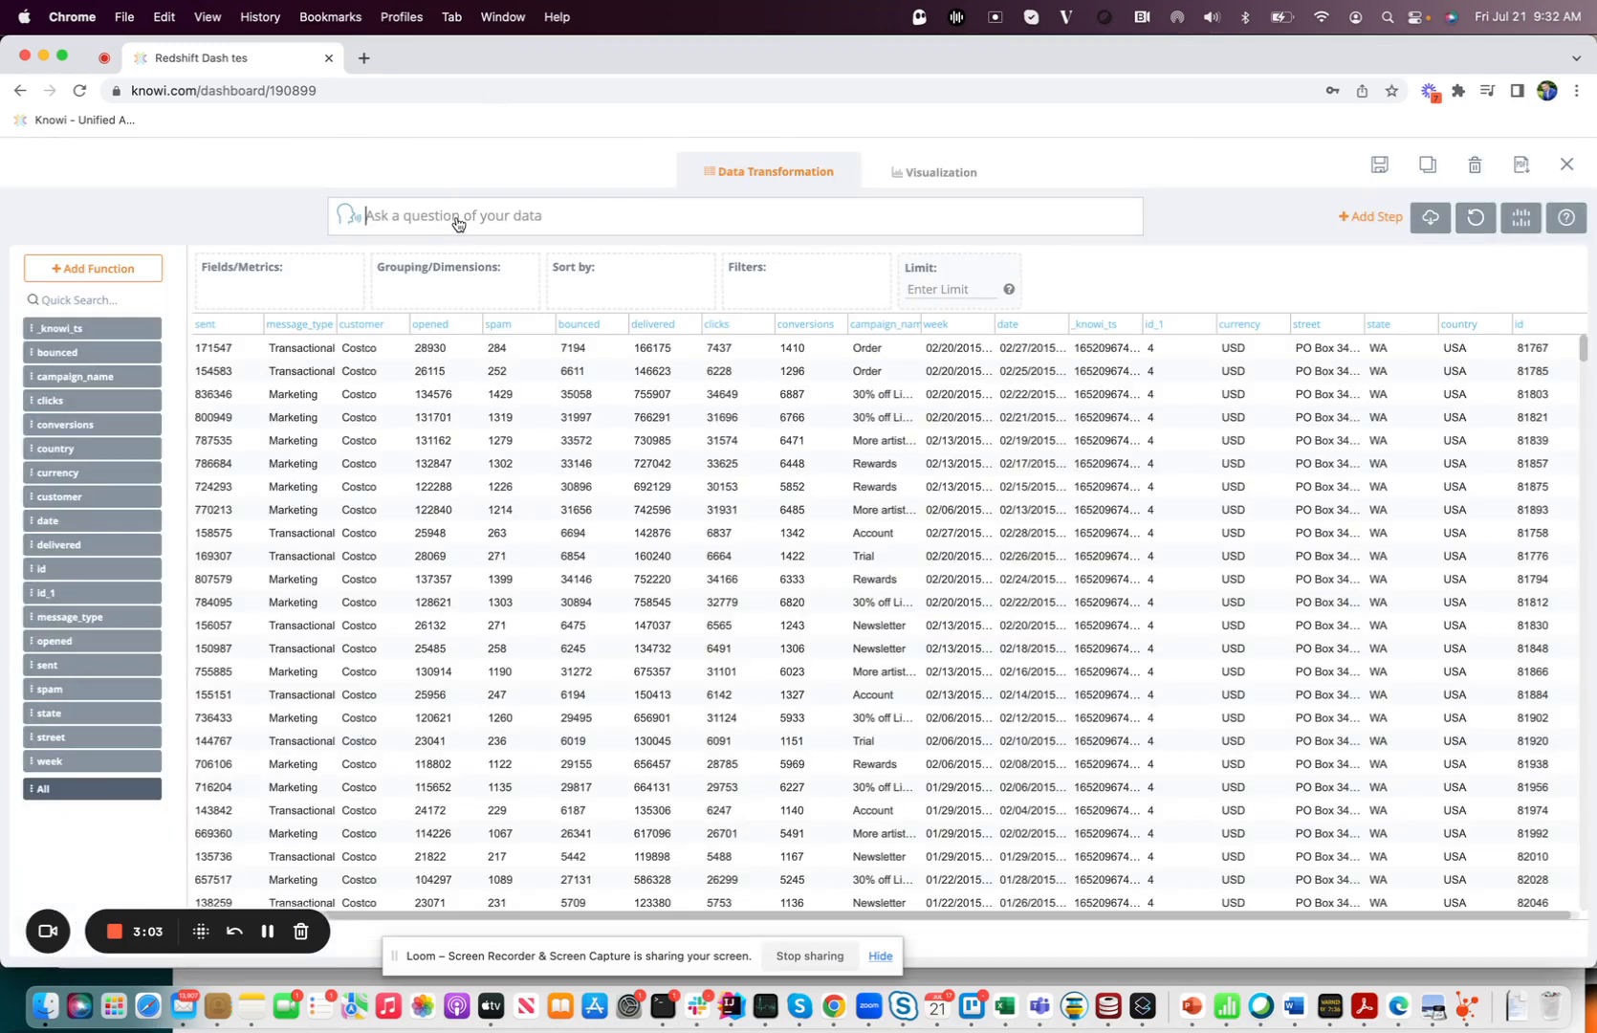
text(total sent weekly bu)
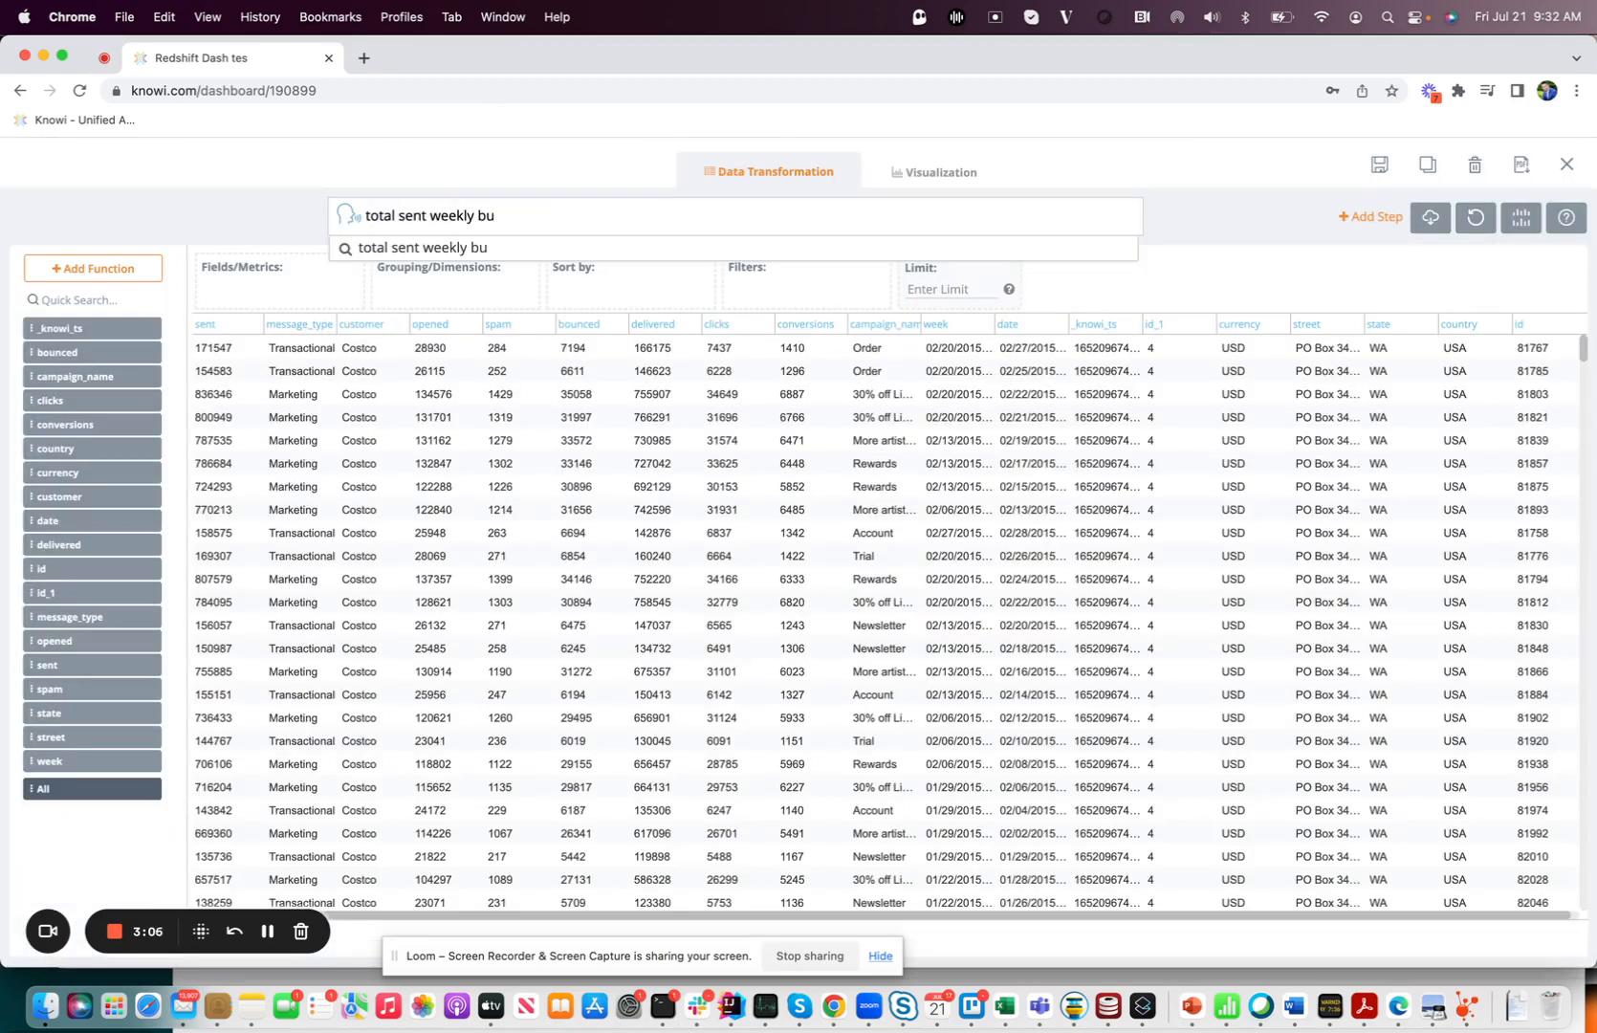
key(BackSpace)
text(y customer)
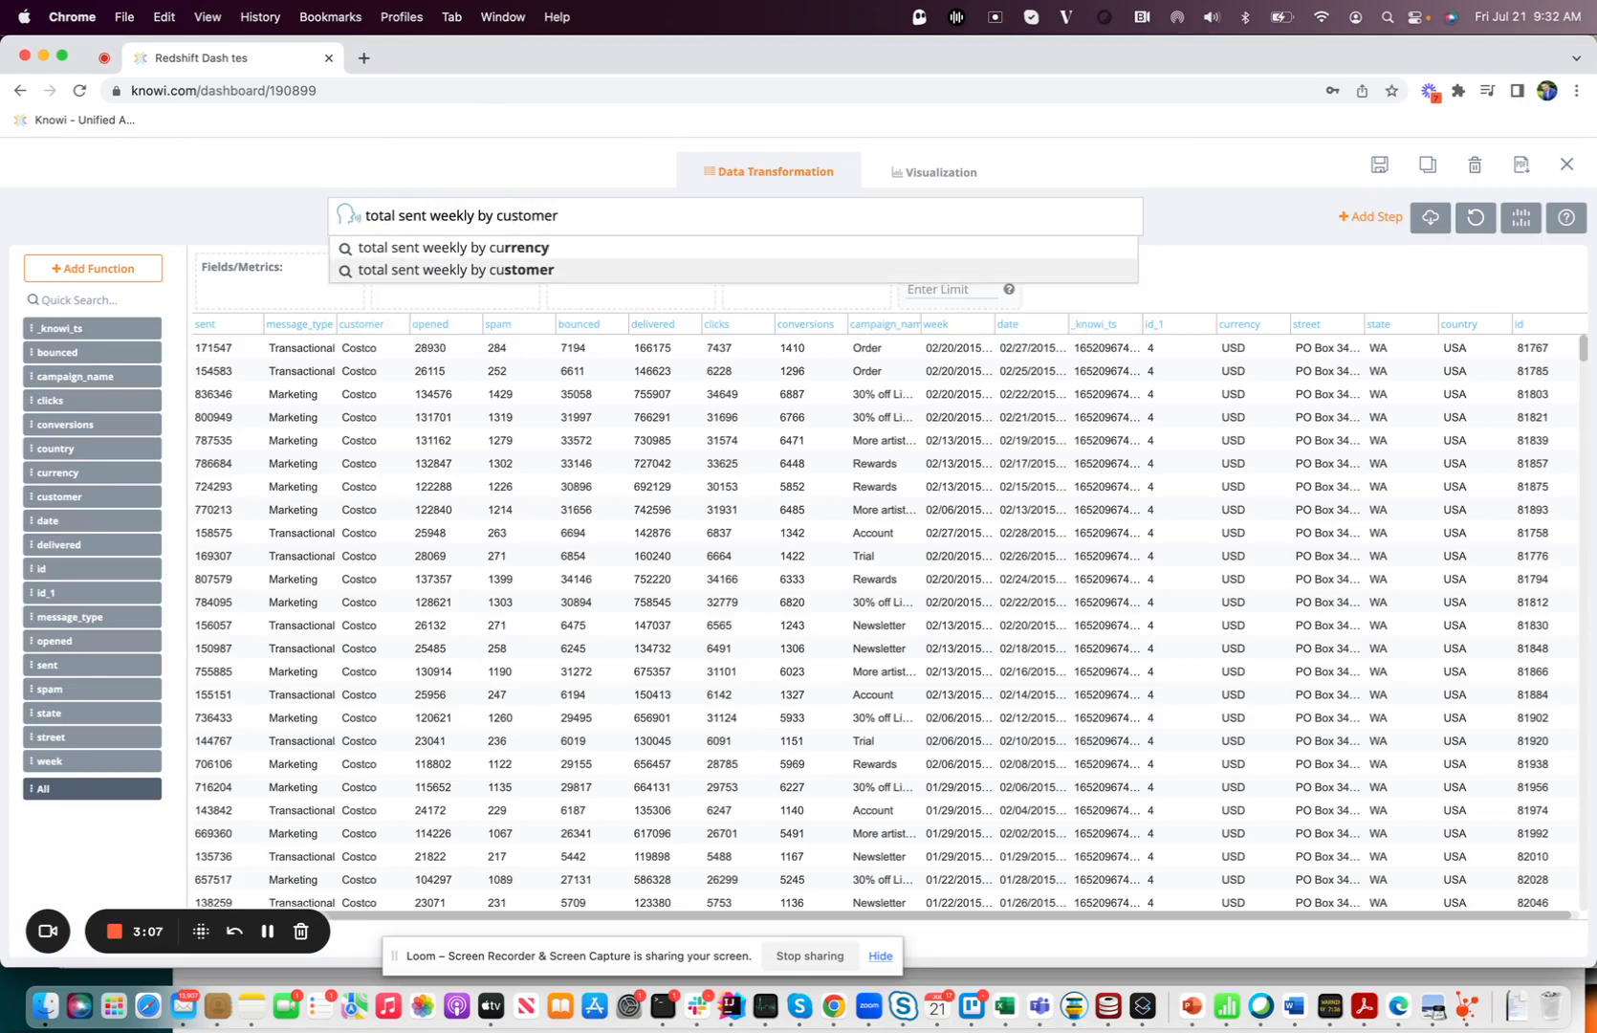
key(Return)
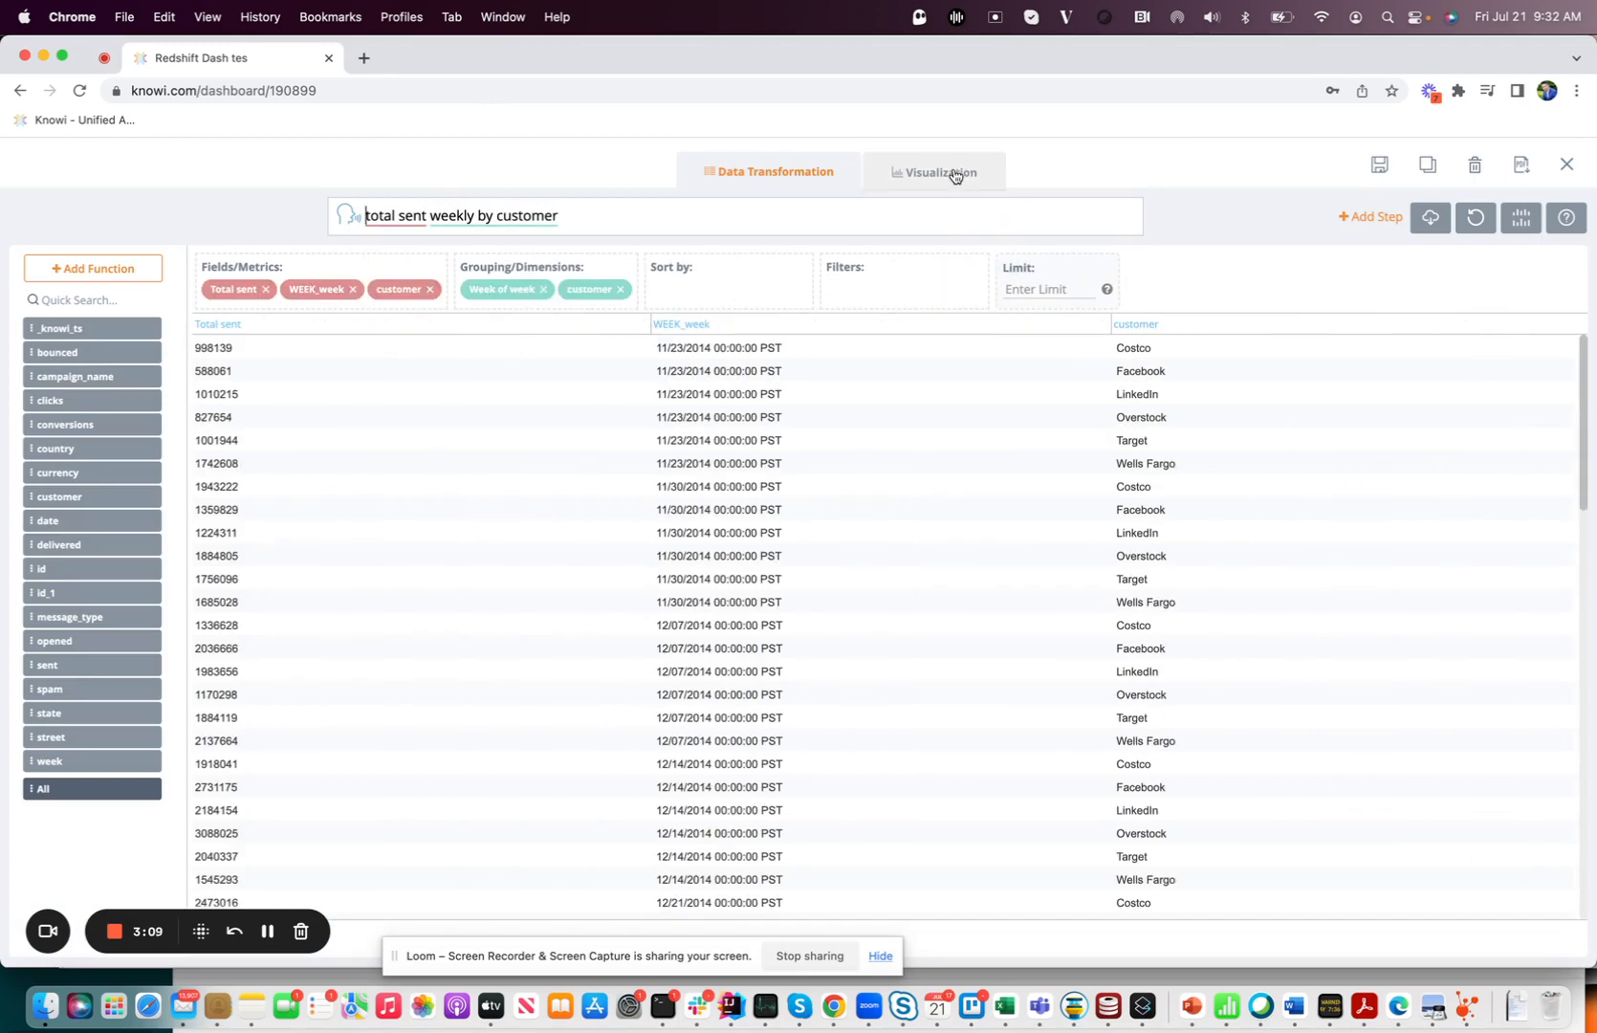
click(951, 174)
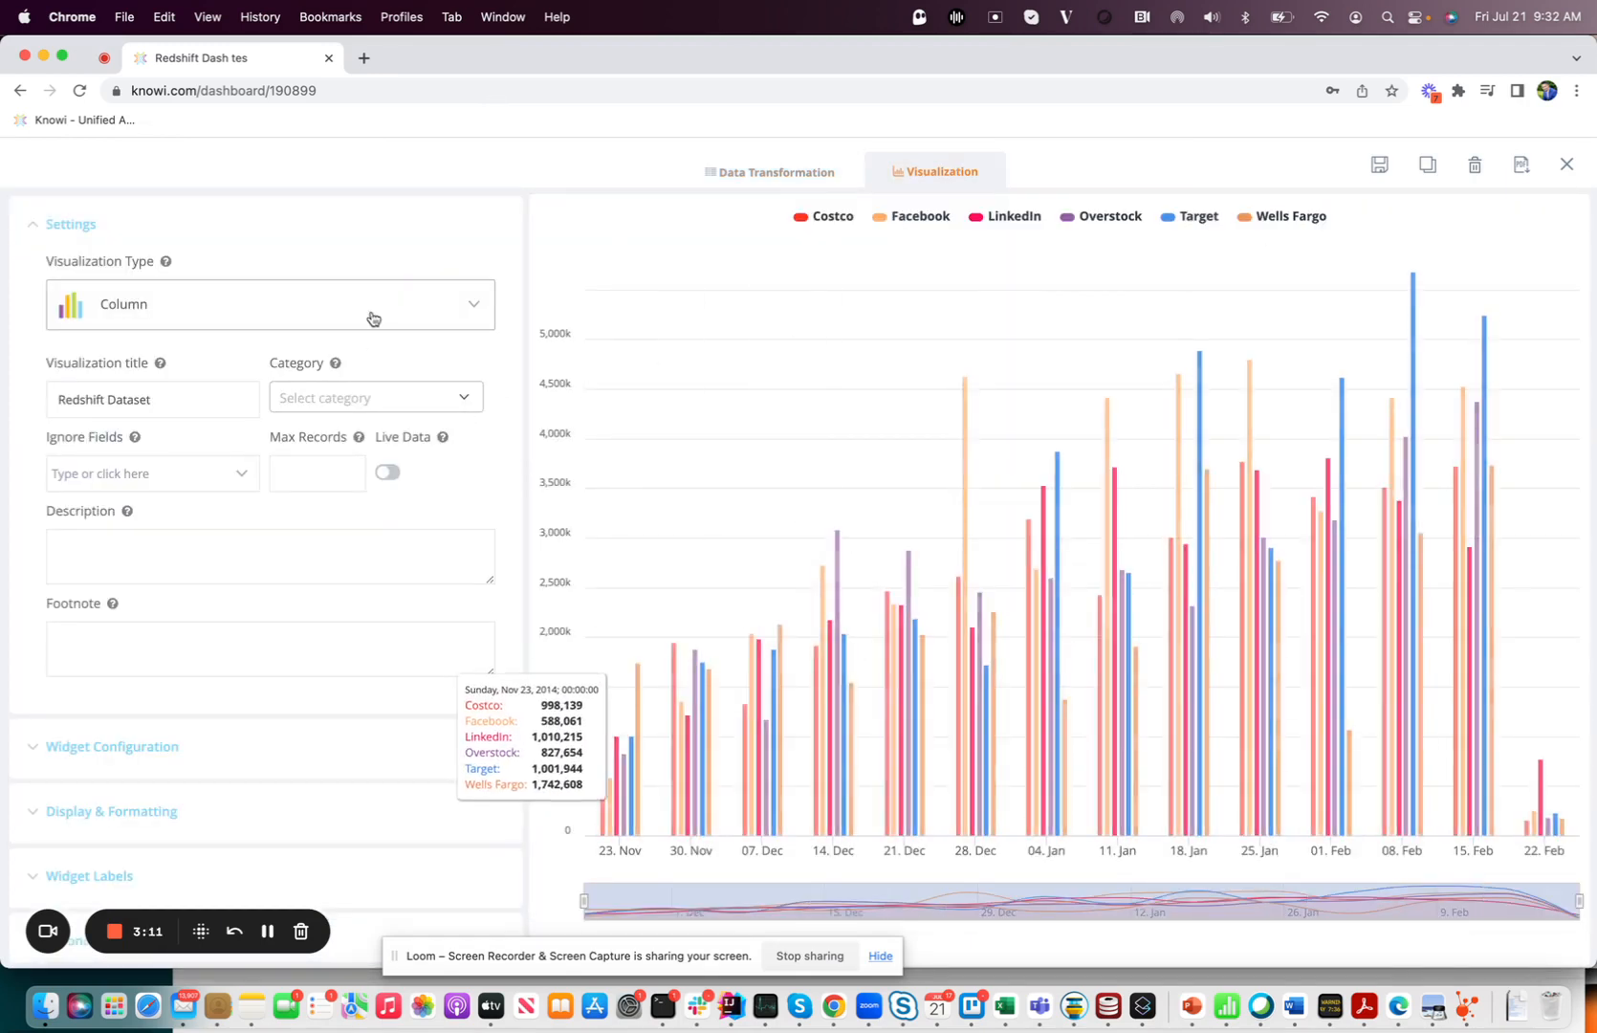
Step: Clone the column chart as "Copy of Redshift Dataset - View 2" and add it to the dashboard
click(1425, 165)
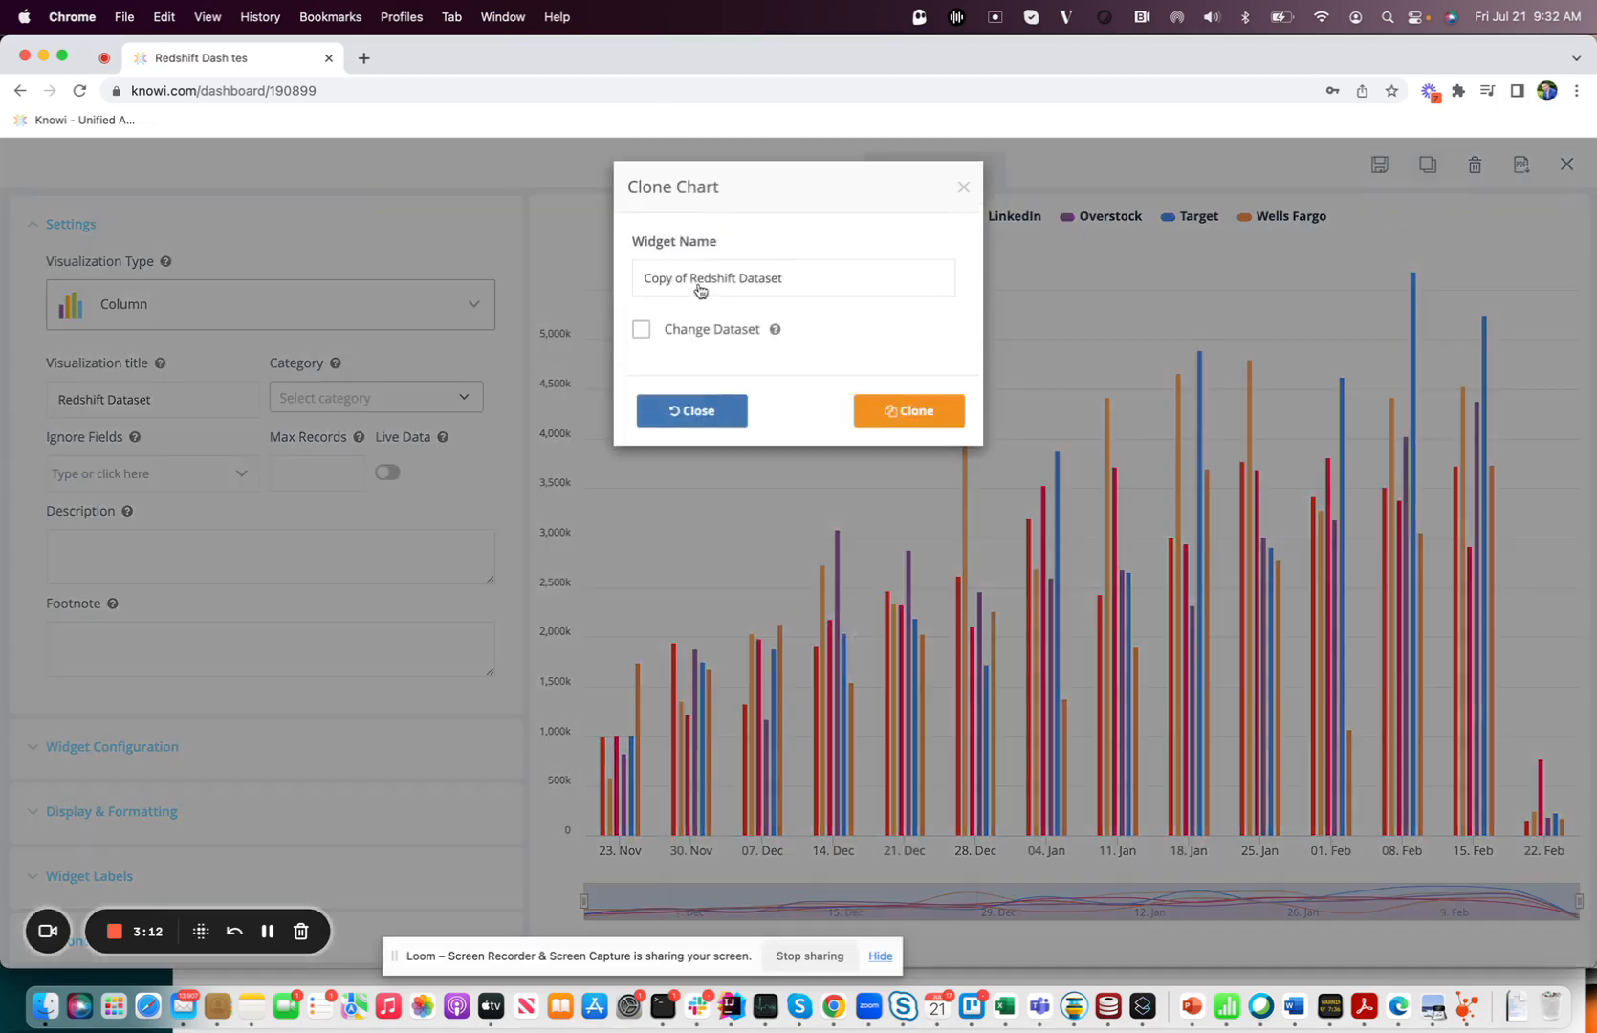
click(834, 277)
text(- View 2)
click(909, 411)
click(908, 463)
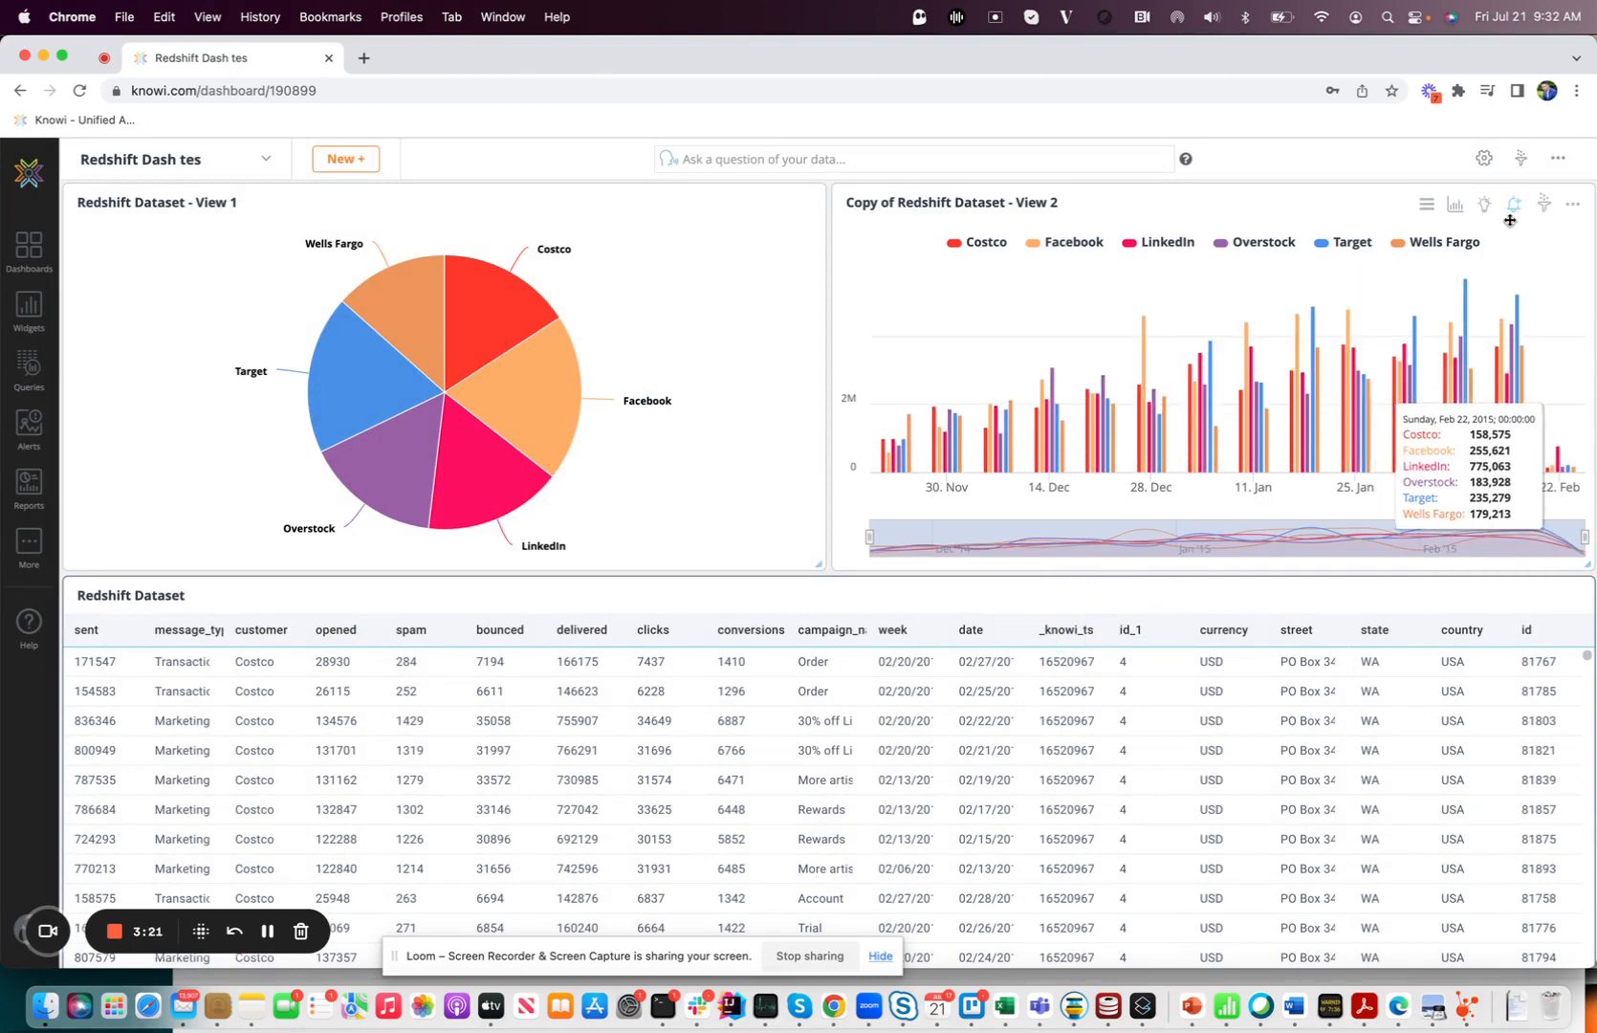
Step: Open InstantSights for the "Copy of Redshift Dataset - View 2" column chart to examine its extracted insights
click(1484, 203)
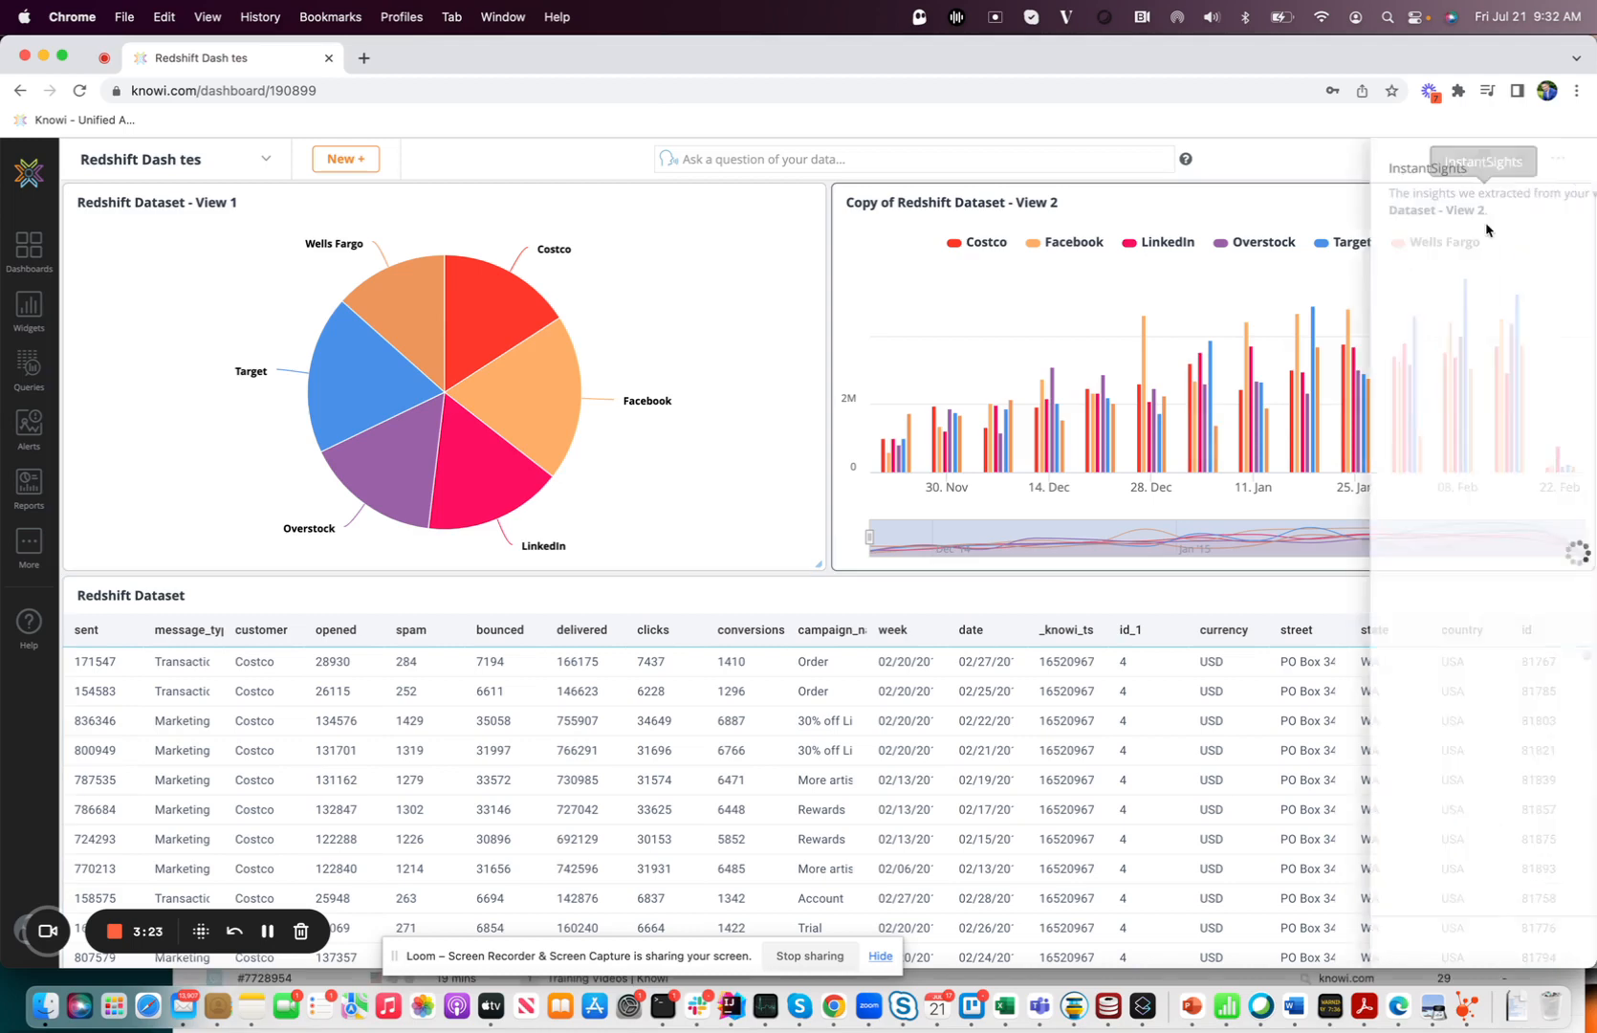